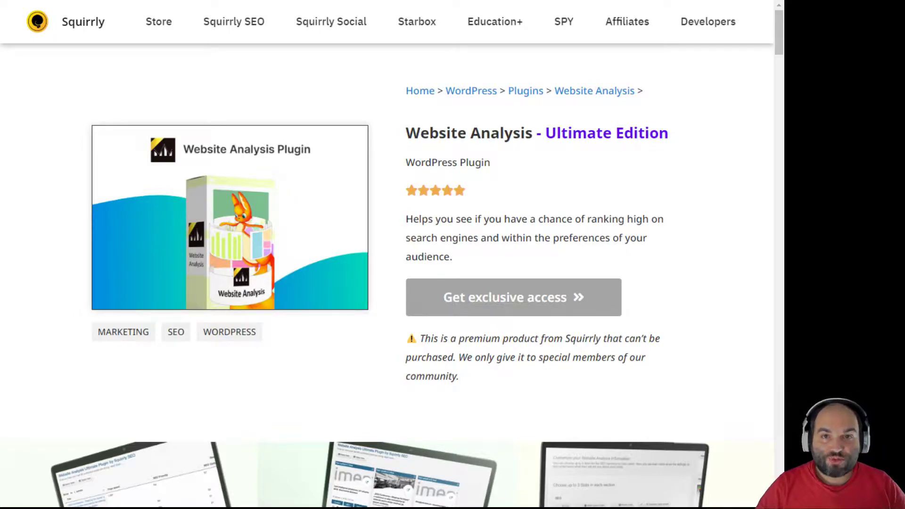
Scroll the product page past the testimonial, briefly highlighting the plugin title
scroll(550, 202, down, 4)
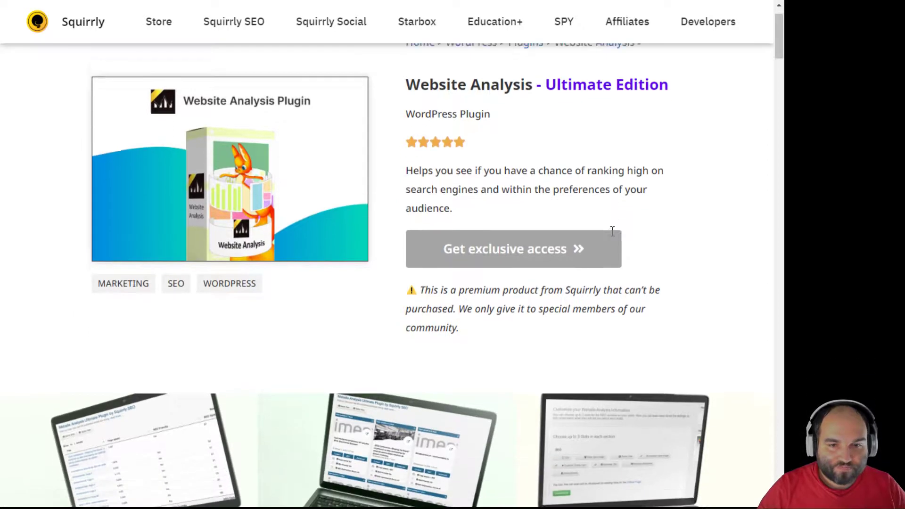
scroll(550, 200, down, 5)
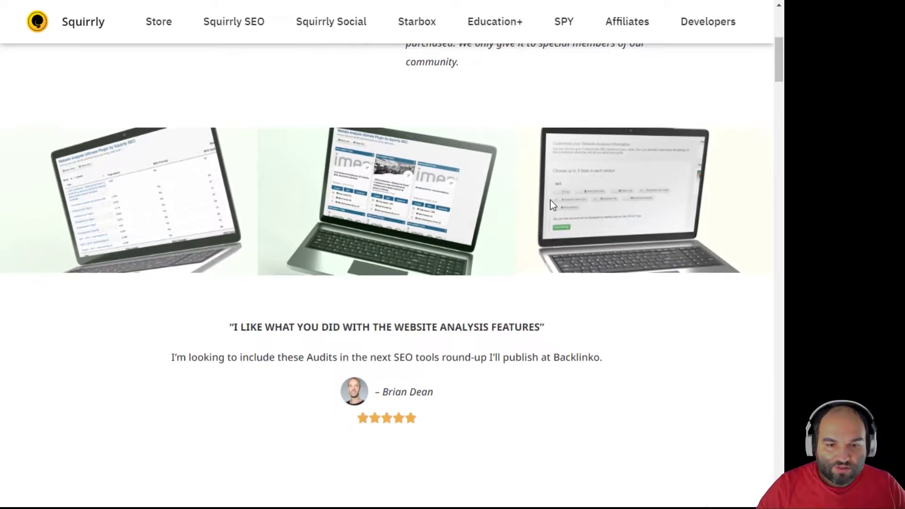
scroll(550, 199, up, 5)
drag(499, 148, 546, 184)
click(561, 200)
scroll(563, 203, down, 3)
scroll(563, 203, down, 2)
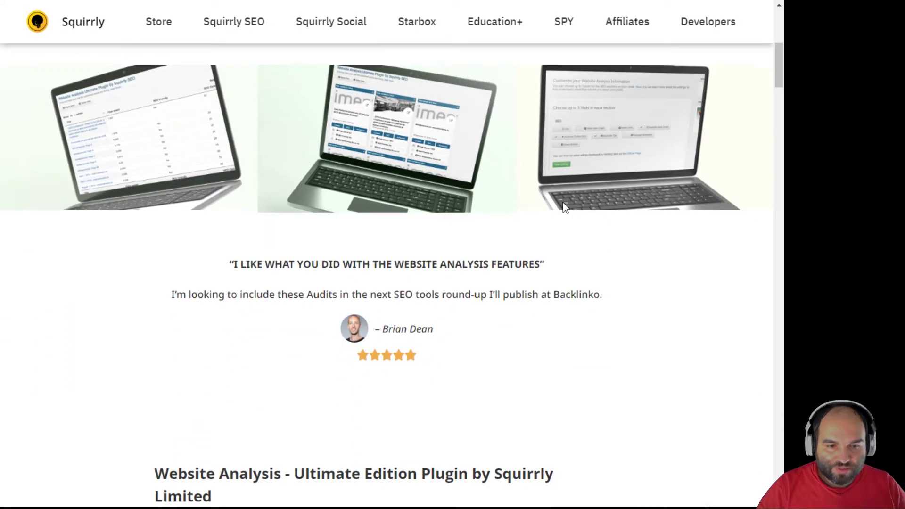
scroll(500, 248, down, 1)
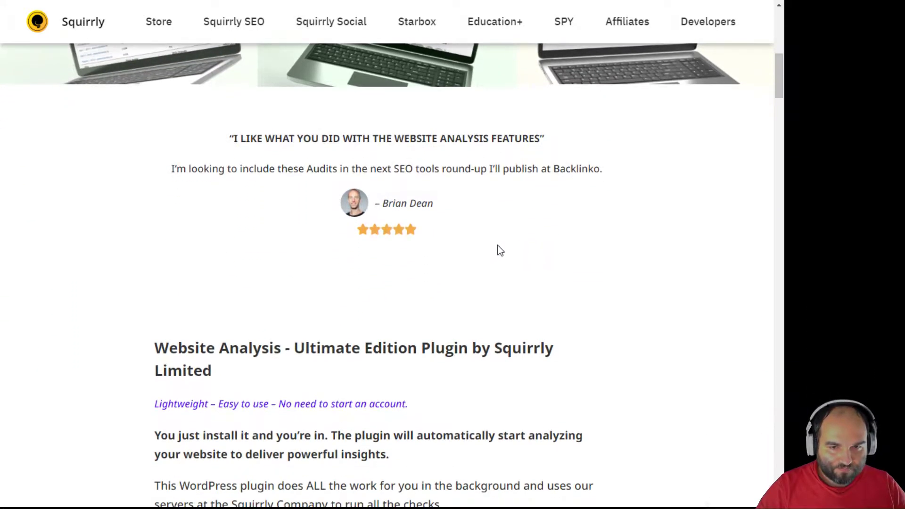
scroll(497, 246, down, 1)
scroll(497, 246, up, 2)
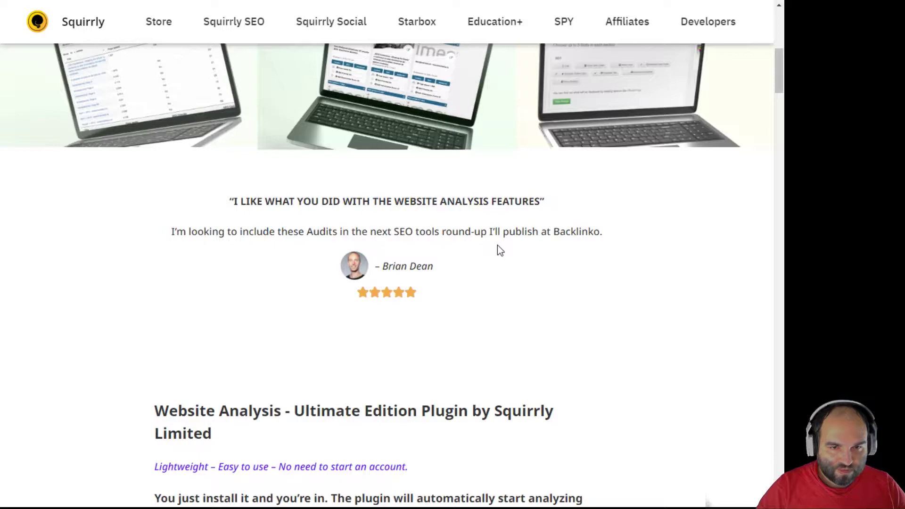
scroll(474, 275, down, 2)
scroll(472, 274, down, 4)
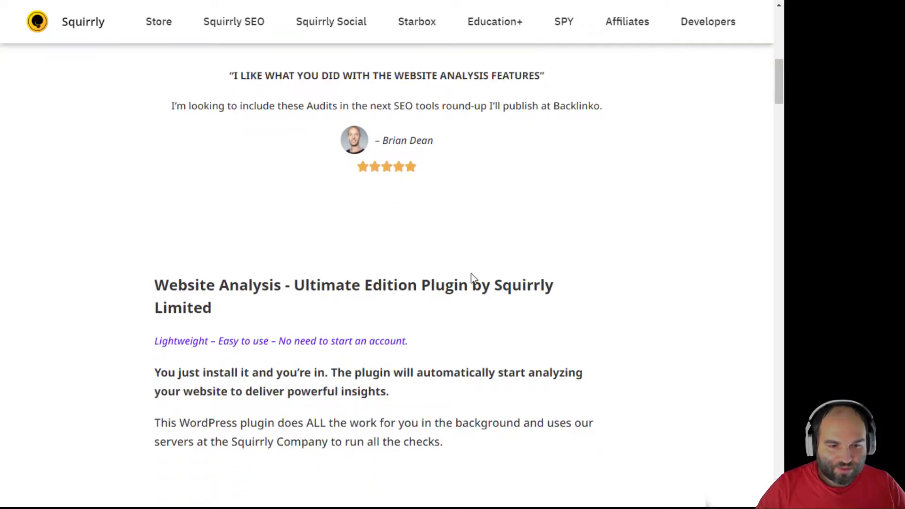
drag(157, 91, 568, 124)
click(289, 109)
scroll(449, 209, down, 1)
scroll(447, 204, up, 1)
click(490, 246)
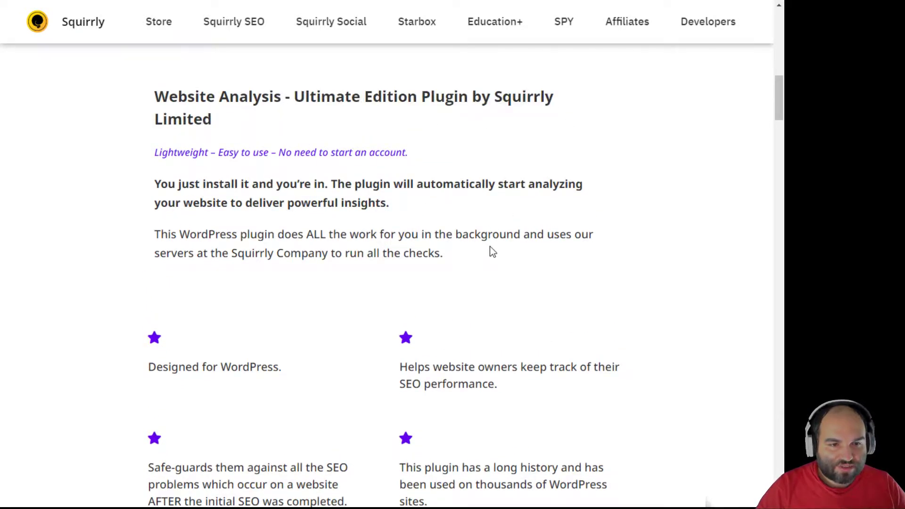
Scroll through the feature list, including Safe-guards, to the 'Customize your Website Analysis Information' screenshots
scroll(490, 252, down, 1)
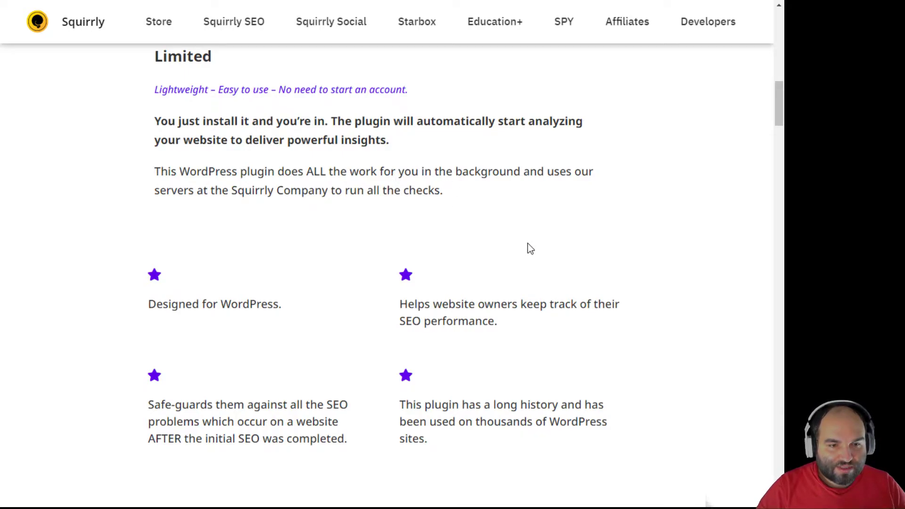
scroll(528, 244, down, 2)
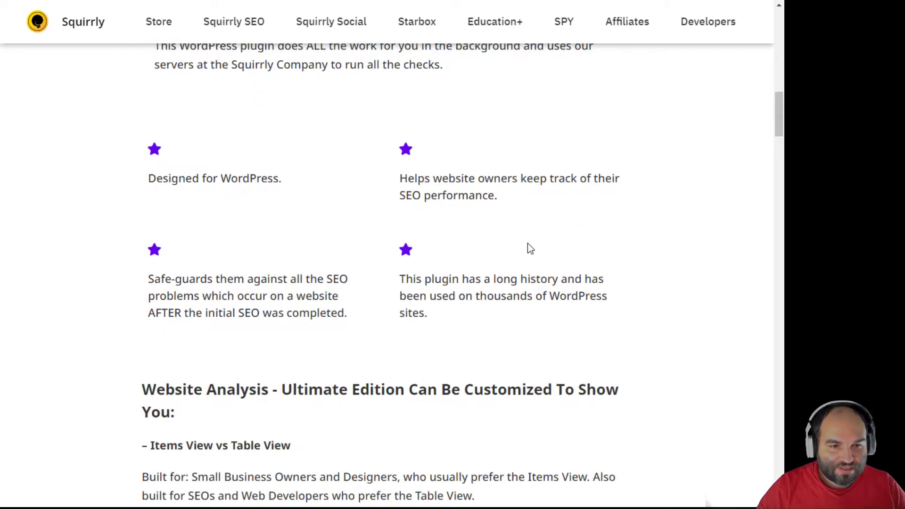
scroll(528, 244, up, 2)
scroll(528, 244, down, 2)
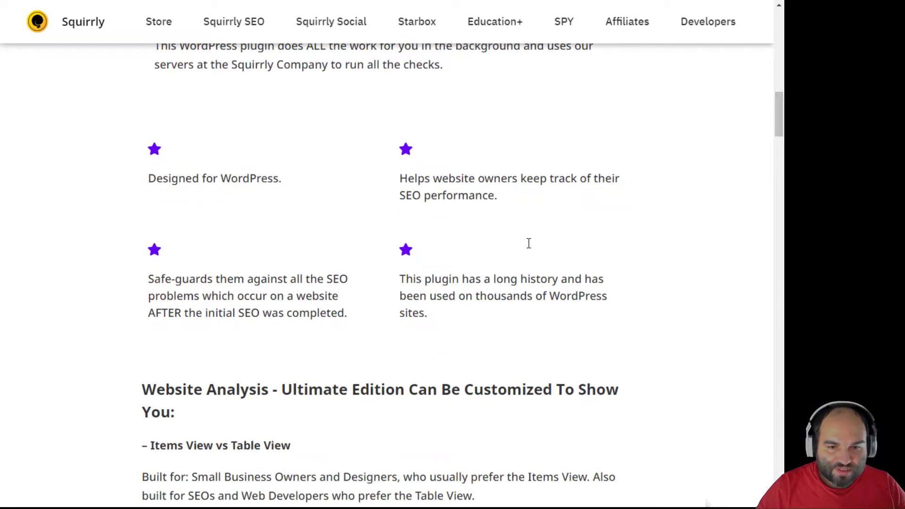
scroll(527, 244, down, 2)
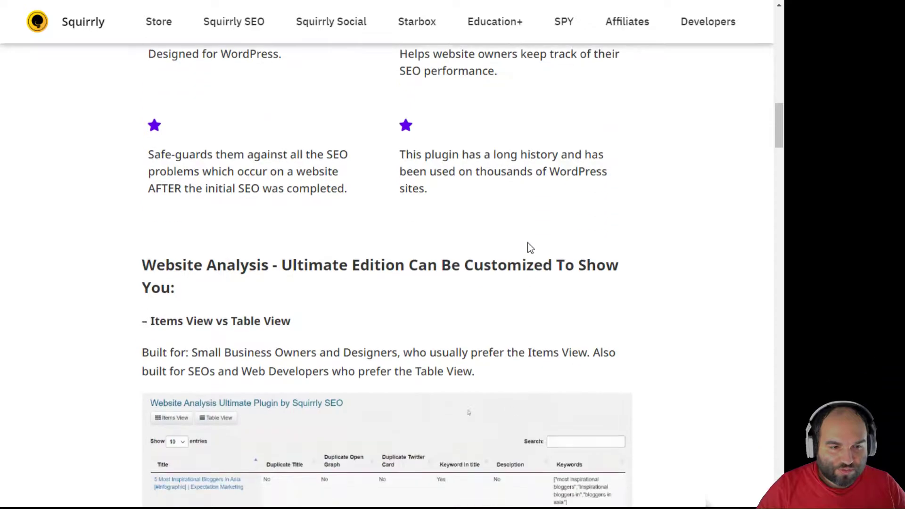
drag(182, 153, 343, 192)
click(350, 194)
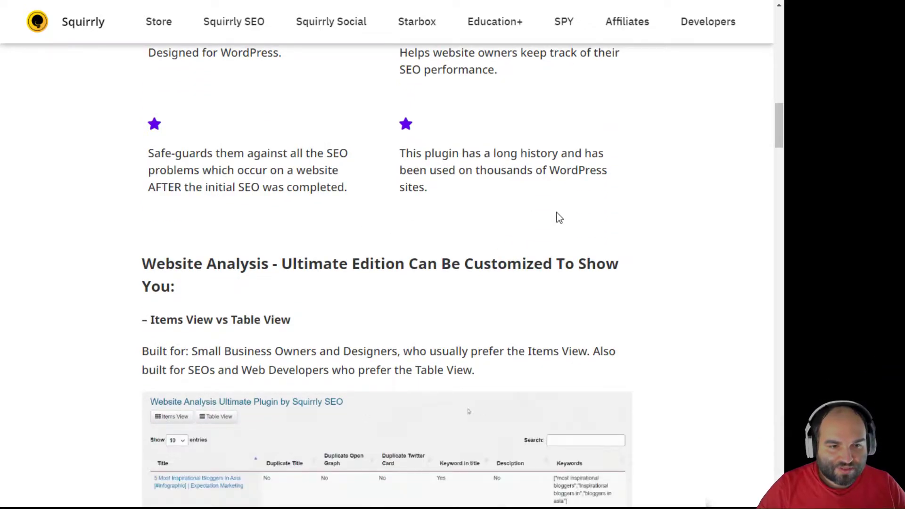
scroll(558, 214, down, 1)
drag(453, 91, 507, 107)
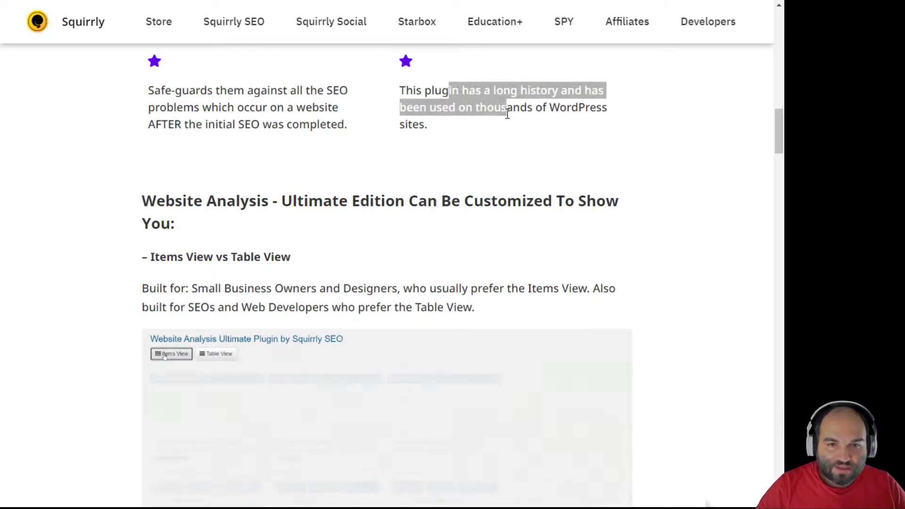
click(513, 169)
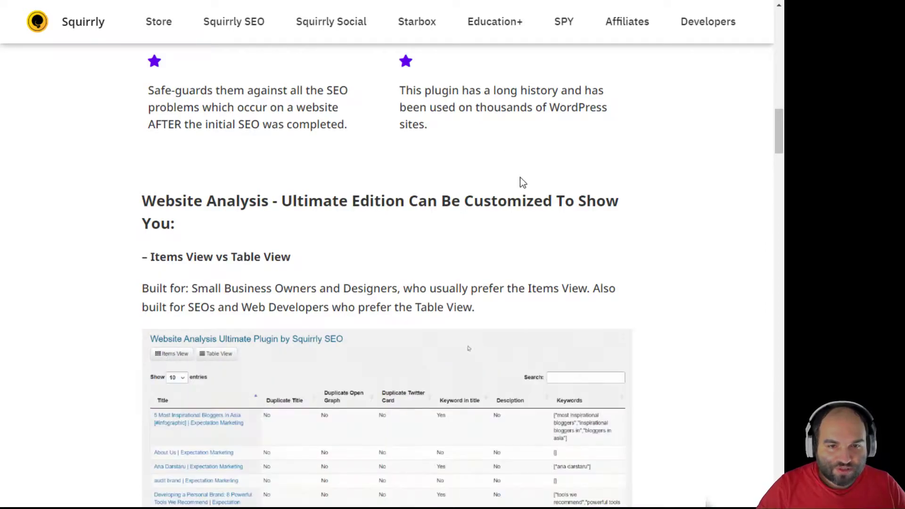
scroll(520, 178, down, 2)
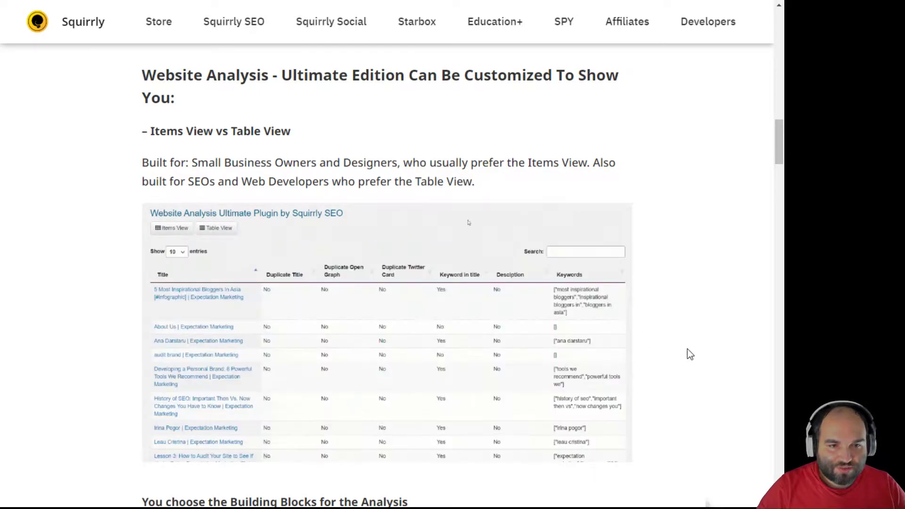
scroll(687, 350, down, 6)
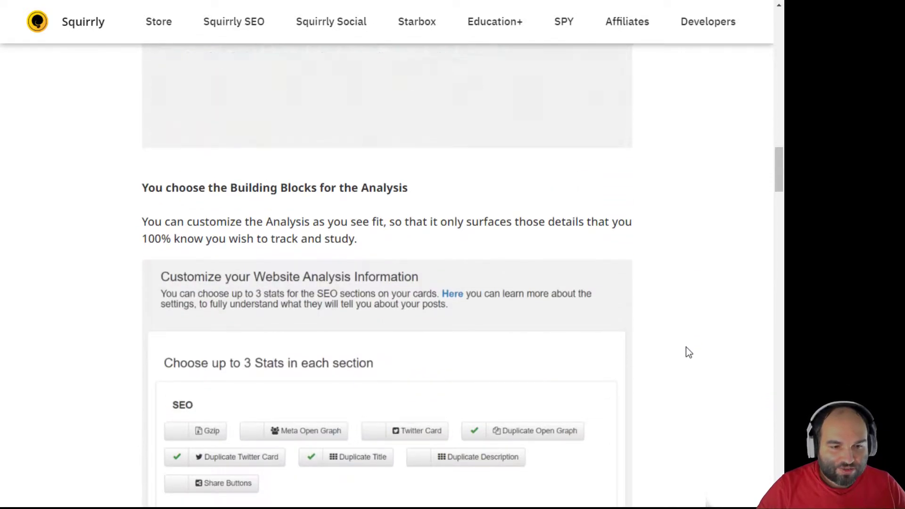
scroll(686, 348, down, 3)
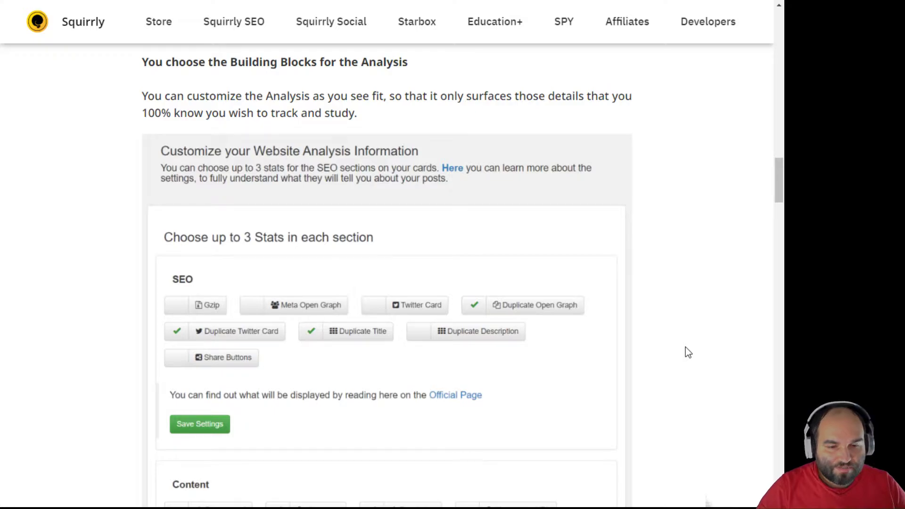
scroll(659, 333, down, 6)
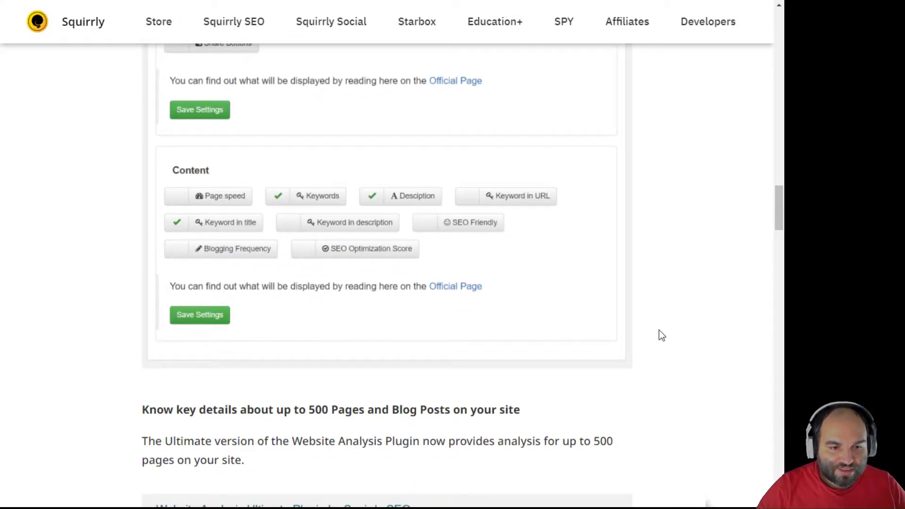
scroll(659, 331, down, 6)
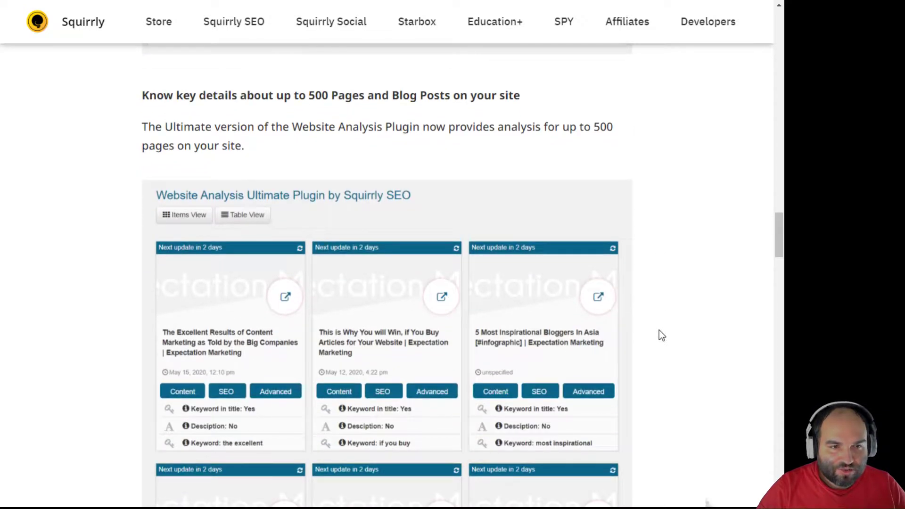
Scroll through the cards, checks list and 'Get exclusive access' sections toward the Freebies listing
scroll(659, 330, down, 3)
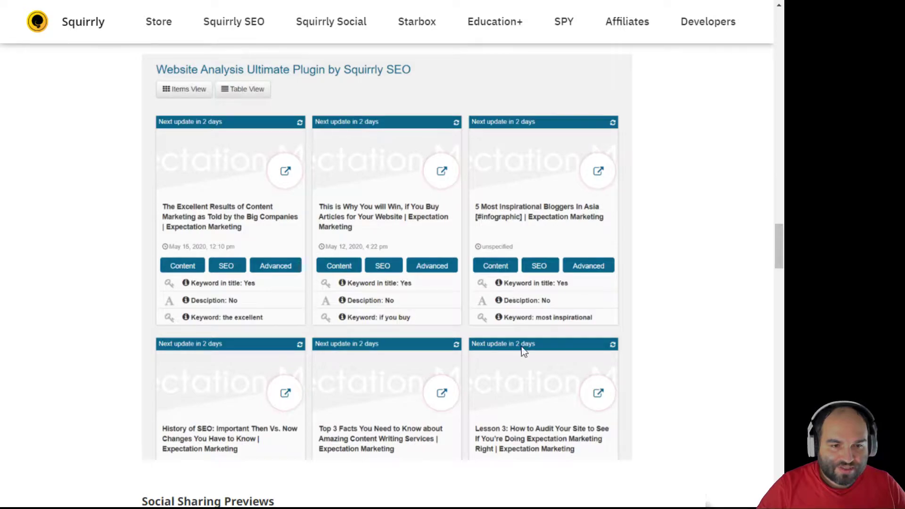
scroll(516, 371, down, 4)
scroll(515, 376, up, 4)
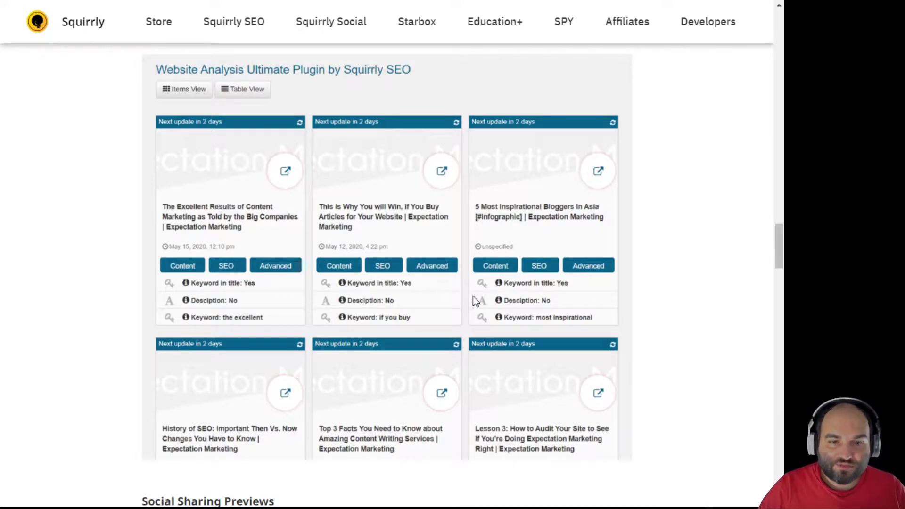
scroll(473, 299, down, 8)
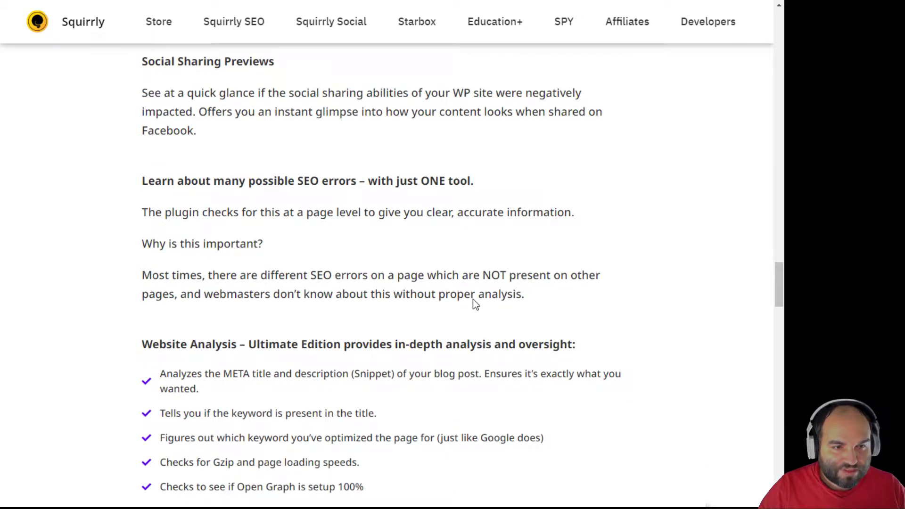
scroll(473, 338, down, 2)
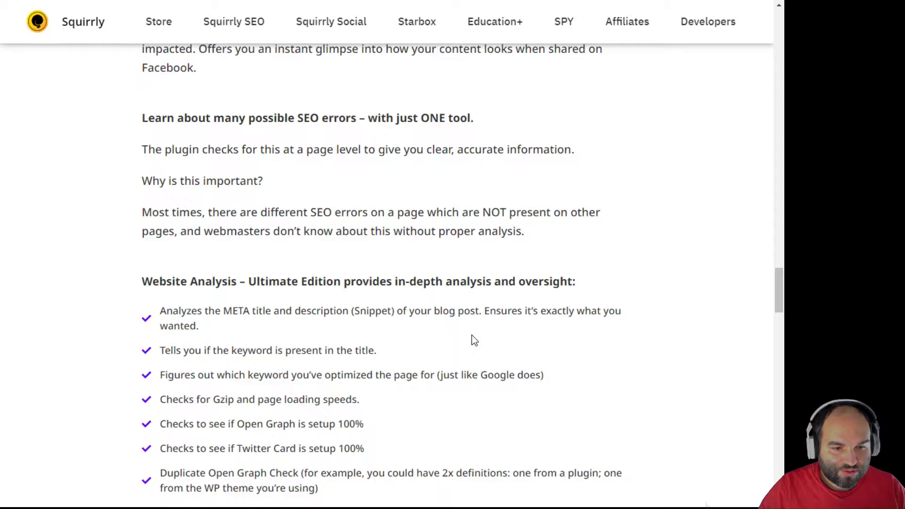
scroll(474, 340, down, 5)
scroll(474, 341, up, 3)
scroll(474, 341, down, 3)
scroll(474, 341, down, 4)
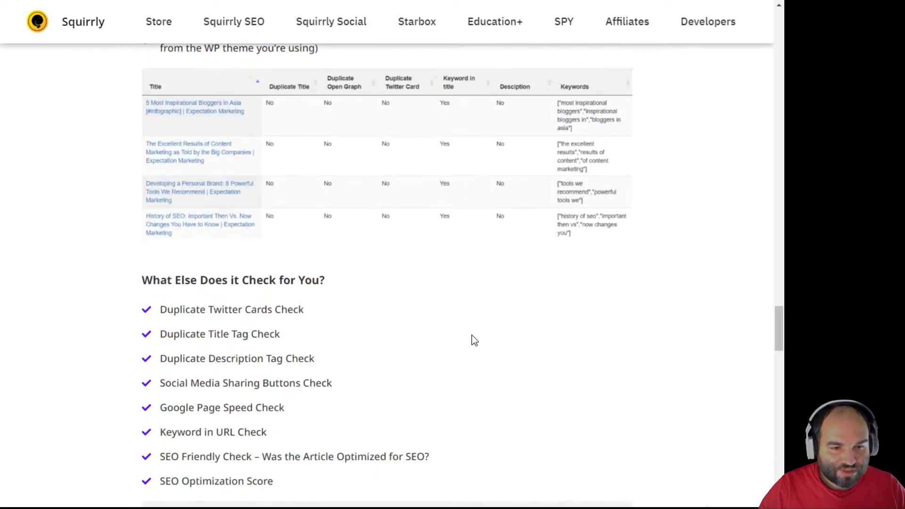
scroll(473, 341, down, 5)
scroll(474, 340, down, 5)
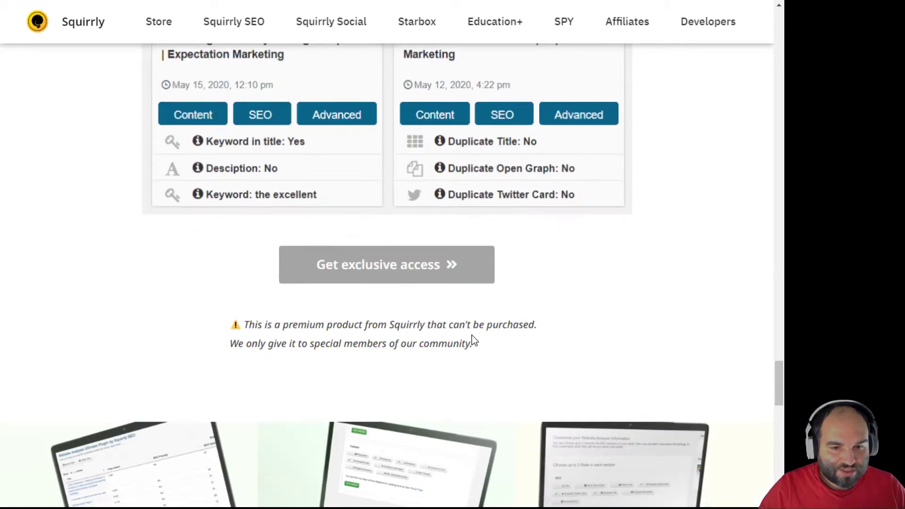
scroll(474, 341, down, 8)
scroll(474, 340, down, 7)
scroll(474, 341, up, 13)
scroll(474, 341, up, 10)
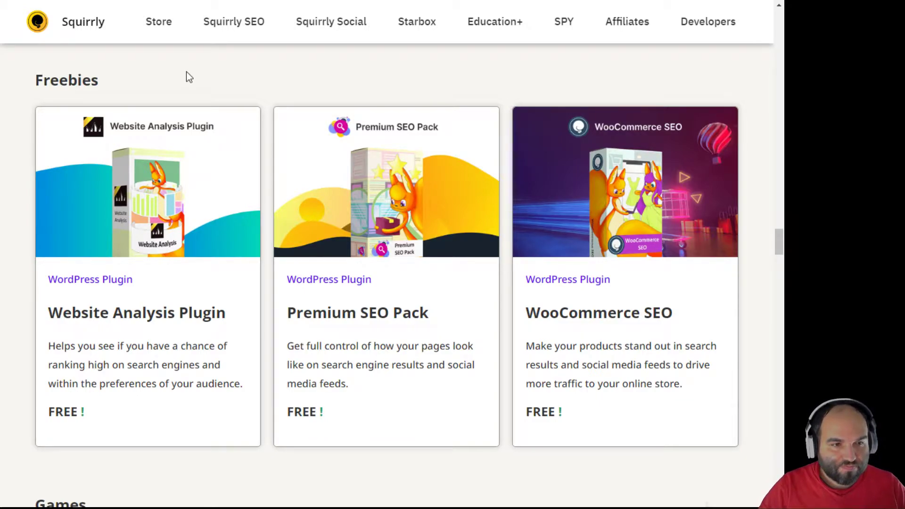
Open the free Website Analysis Plugin page, then follow its link to the newer Ultimate Edition
click(184, 153)
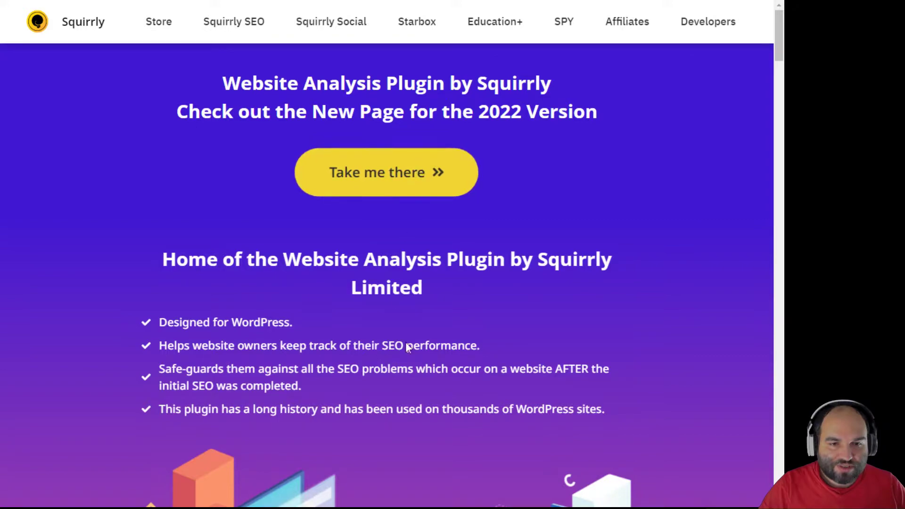
click(451, 112)
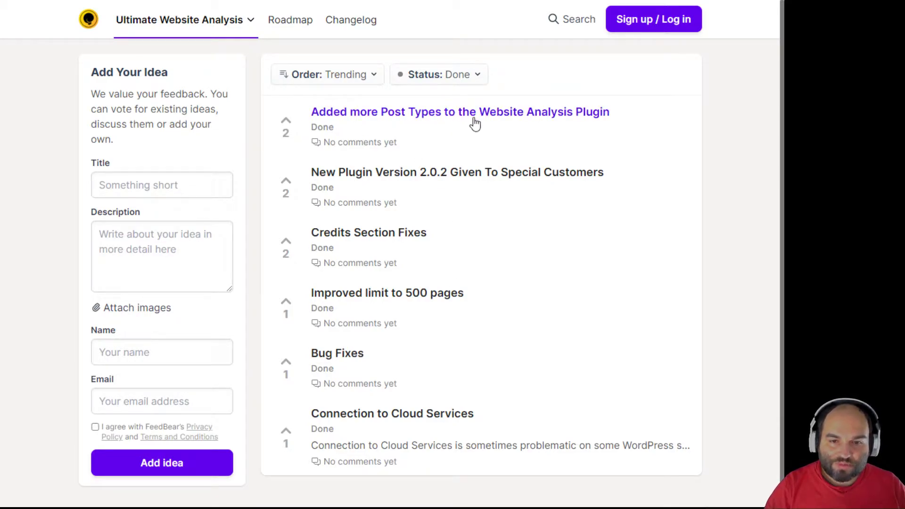
Open the 'Added more Post Types' idea on the FeedBear Done board
click(475, 124)
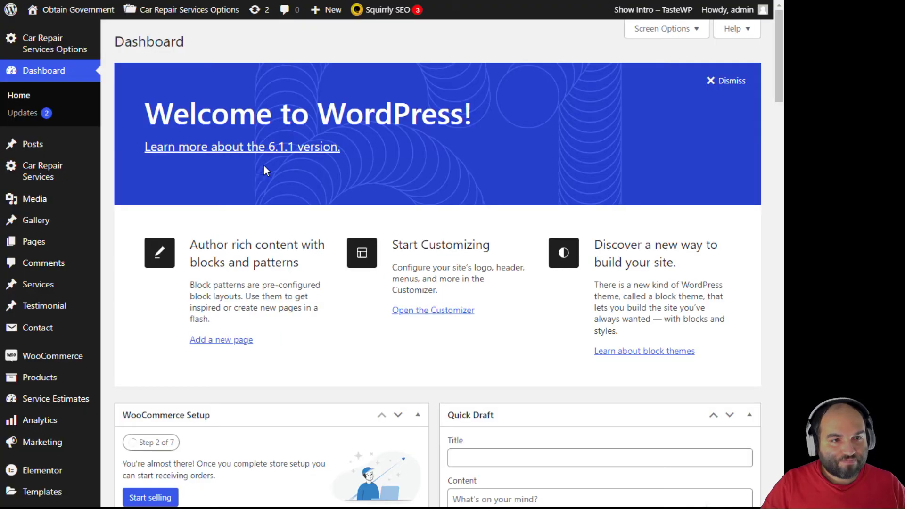
Scroll through the Dashboard's Welcome to WordPress panel and widgets
scroll(140, 310, down, 3)
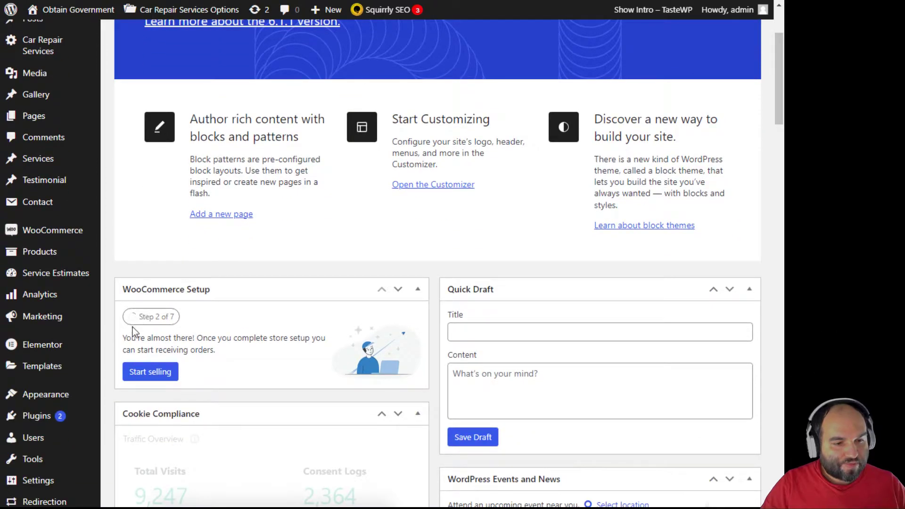
scroll(261, 37, up, 3)
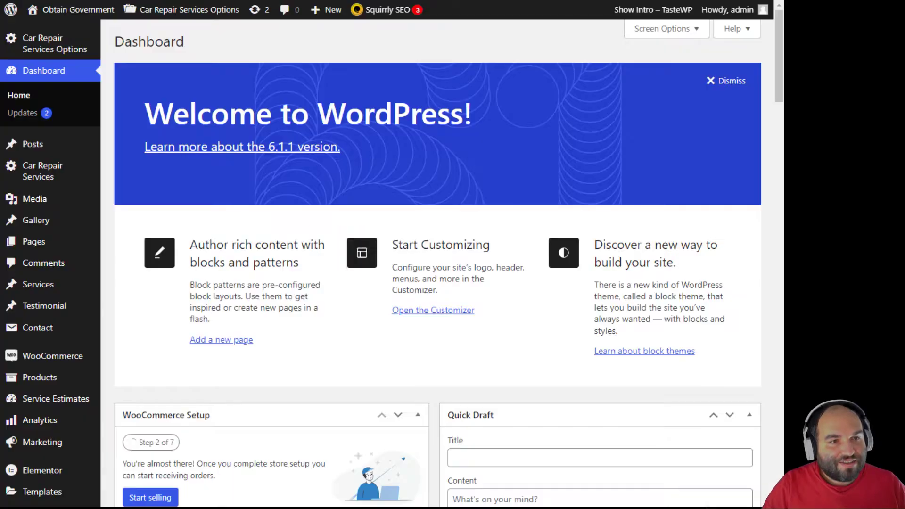
scroll(118, 271, down, 7)
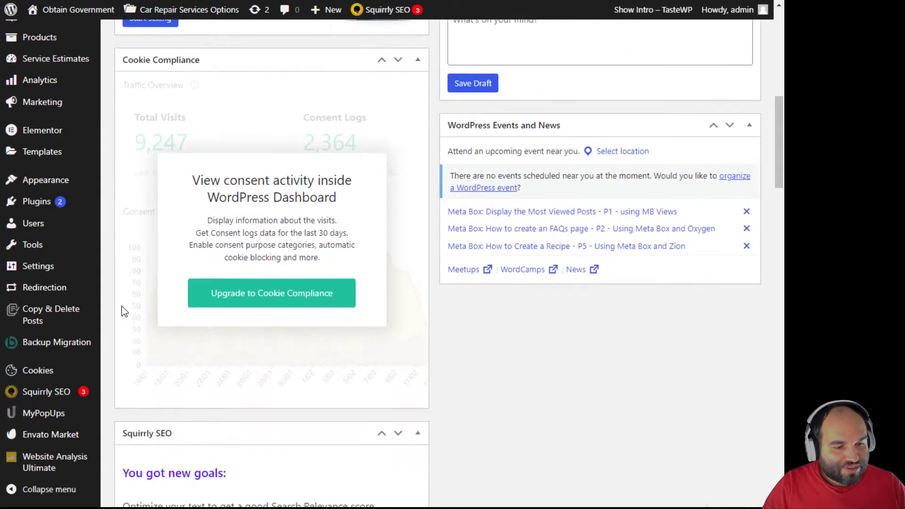
scroll(332, 312, up, 7)
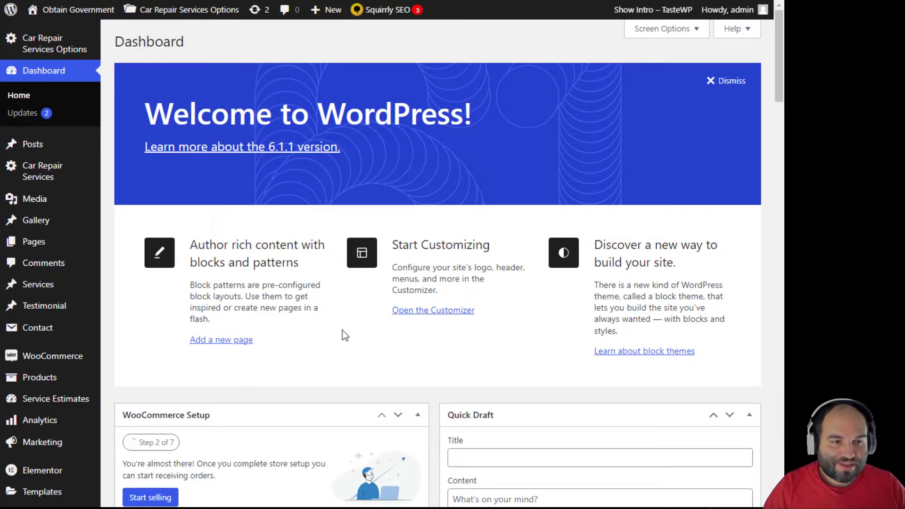
scroll(342, 330, down, 3)
scroll(342, 329, up, 3)
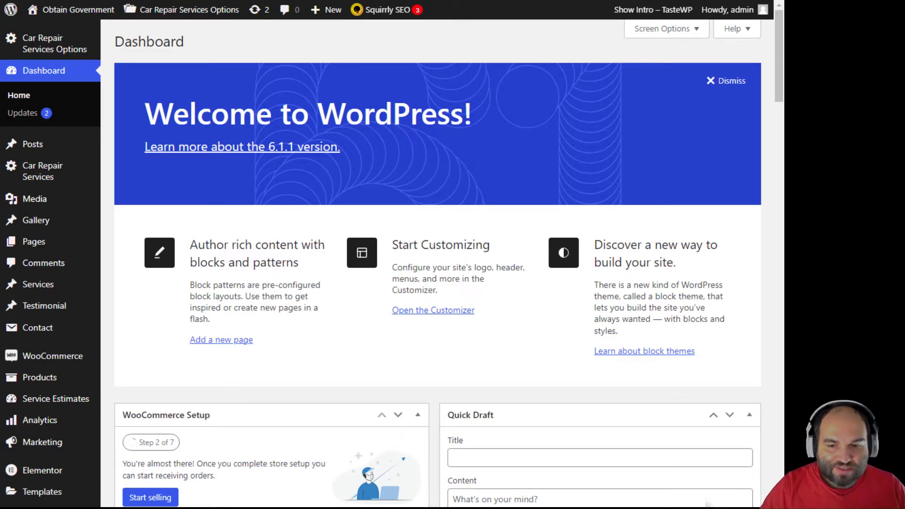
scroll(248, 336, down, 10)
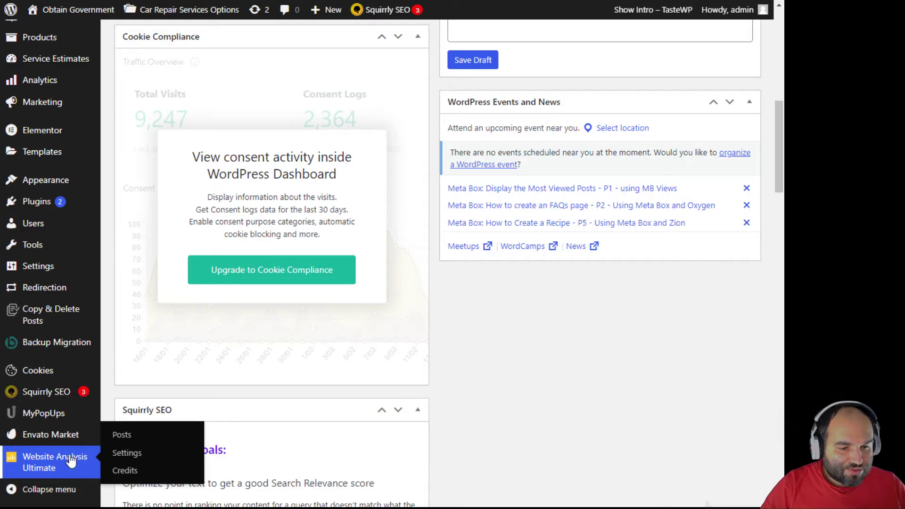
Open Website Analysis Ultimate from the admin sidebar and look over its post cards
click(70, 462)
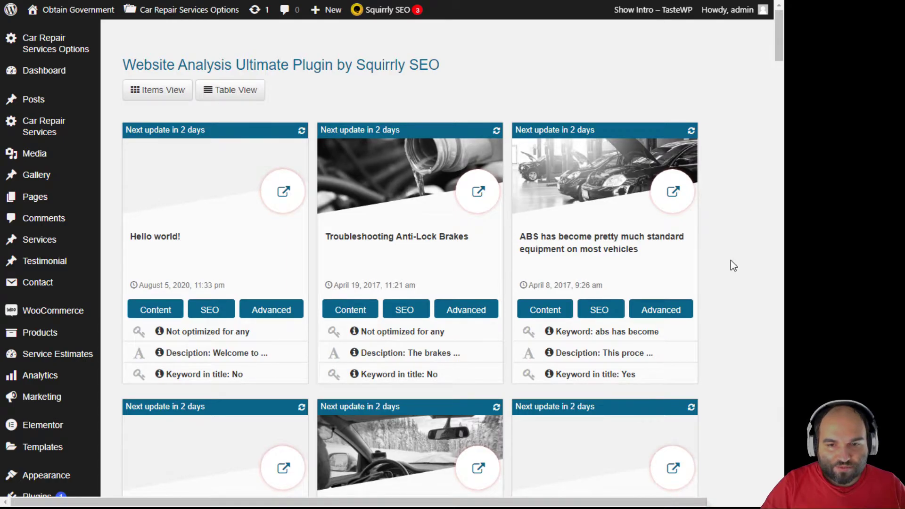
scroll(731, 260, down, 4)
scroll(731, 258, up, 4)
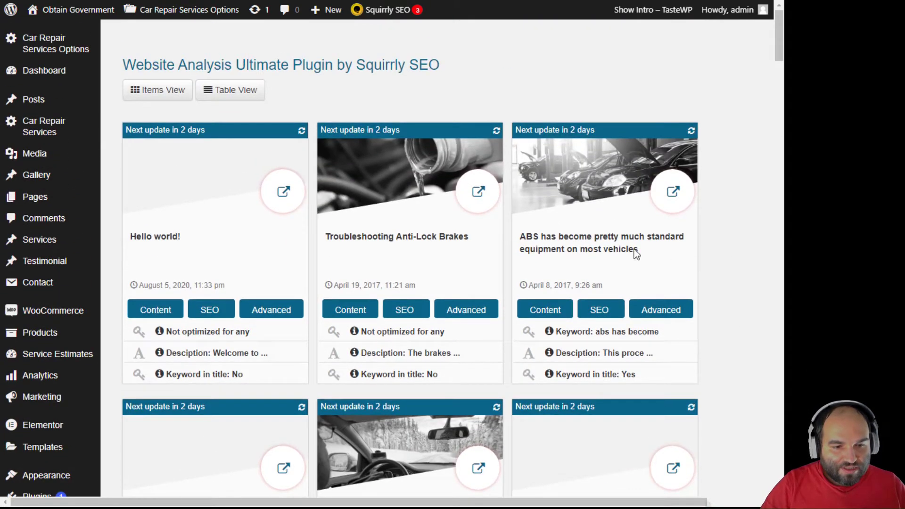
scroll(203, 202, down, 5)
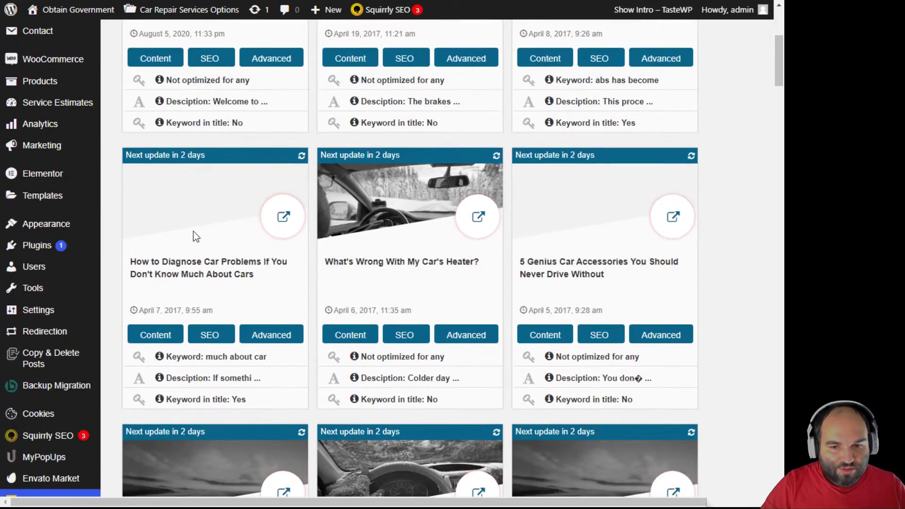
scroll(567, 188, up, 5)
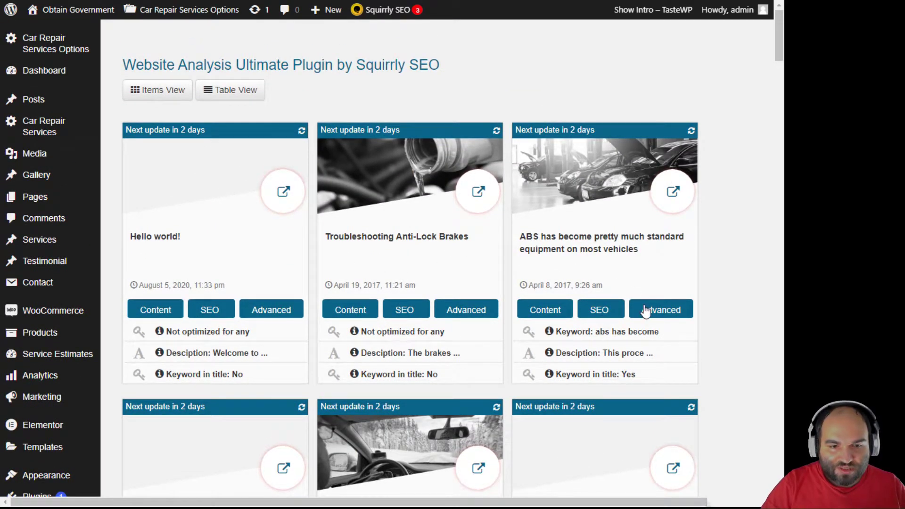
scroll(639, 304, down, 3)
scroll(403, 262, up, 3)
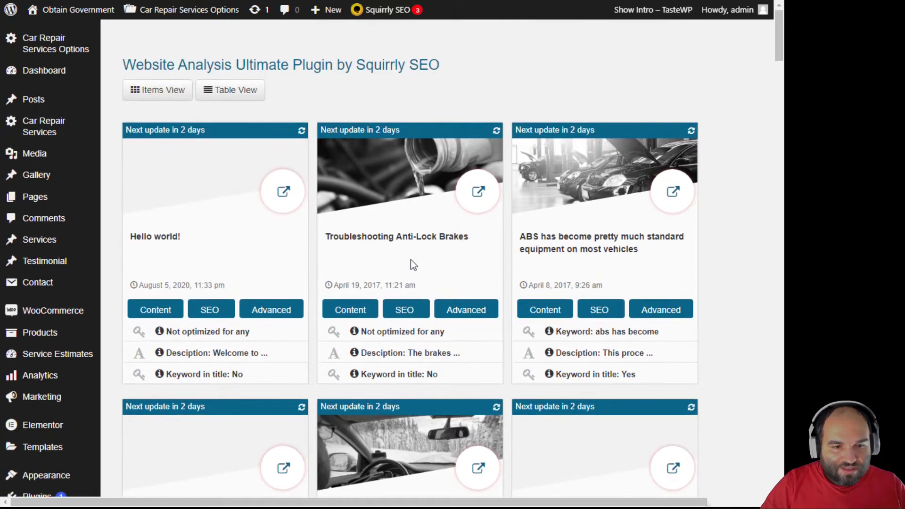
Highlight the first post's keyword status, description stat and Keyword in title result
drag(172, 331, 184, 335)
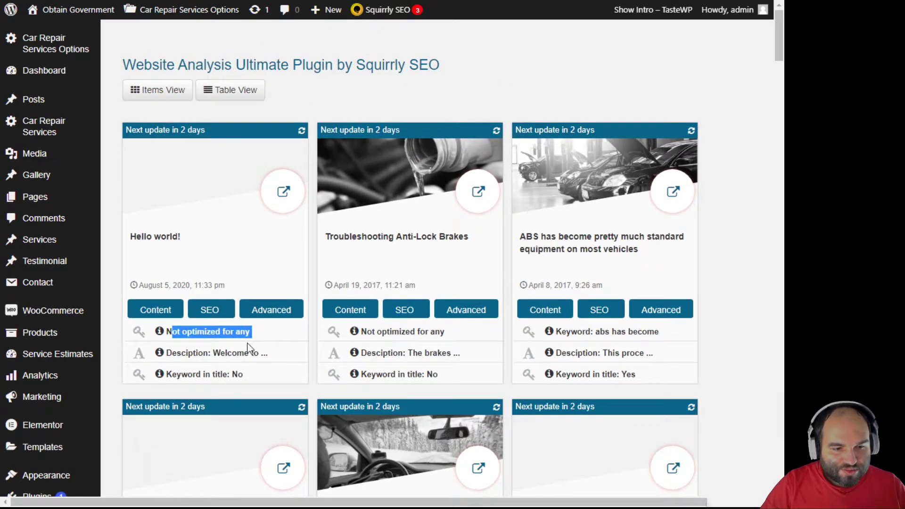
click(189, 354)
drag(173, 355, 266, 354)
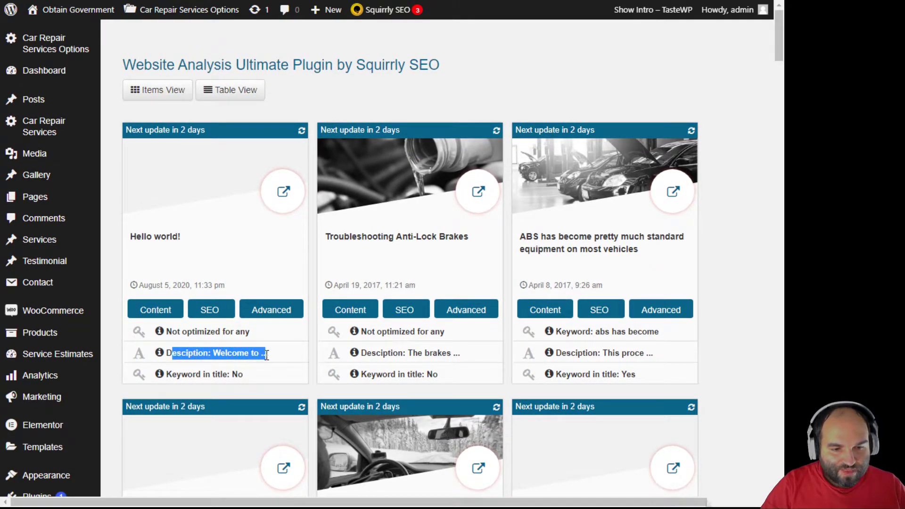
click(243, 358)
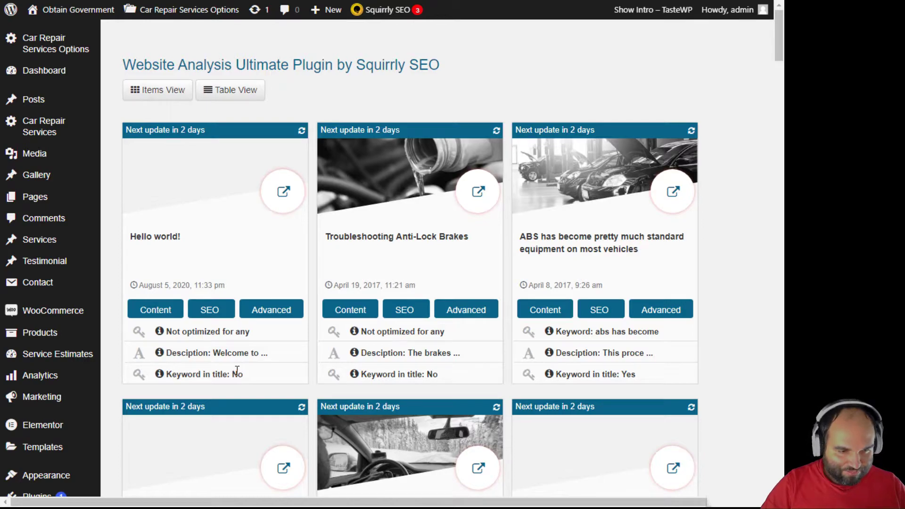
drag(255, 375, 168, 376)
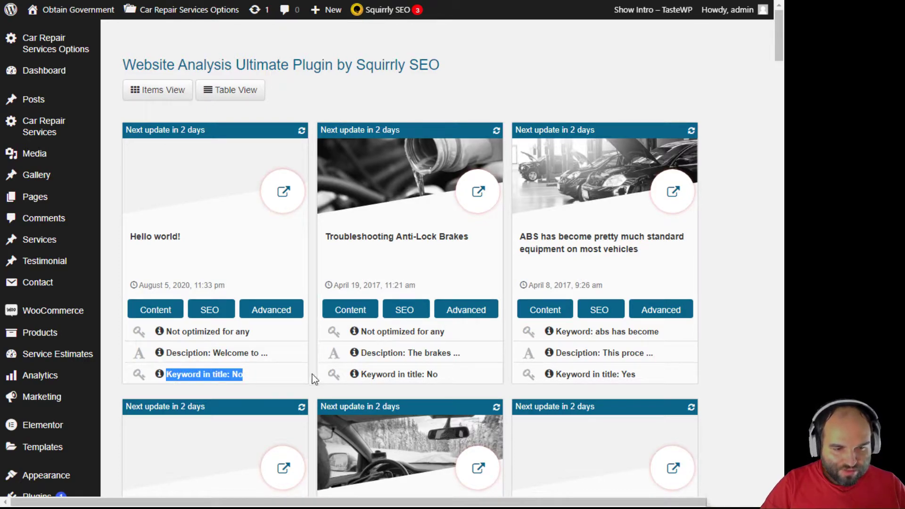
click(491, 378)
Point out the third post's keyword and its 'Keyword in title: Yes' result
scroll(741, 395, down, 1)
scroll(740, 395, down, 1)
drag(617, 335, 551, 271)
click(586, 285)
click(667, 268)
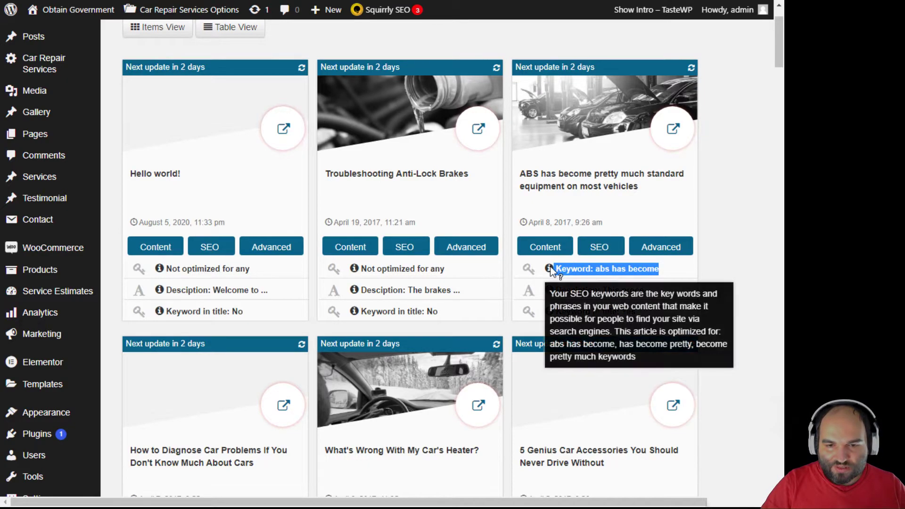
scroll(656, 367, up, 1)
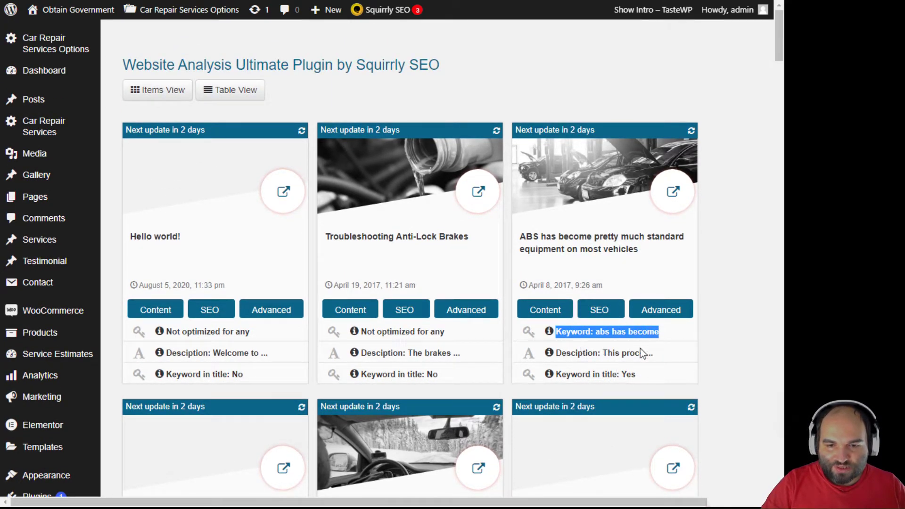
drag(637, 375, 553, 375)
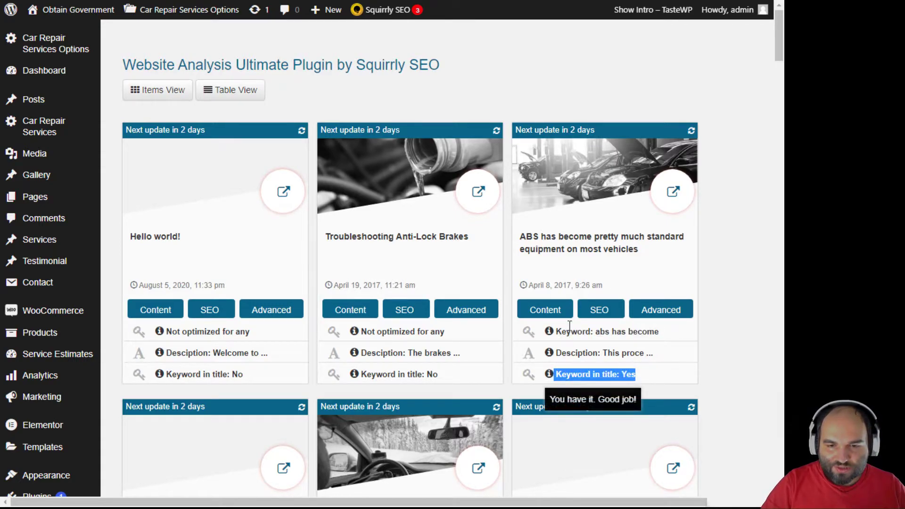
click(562, 242)
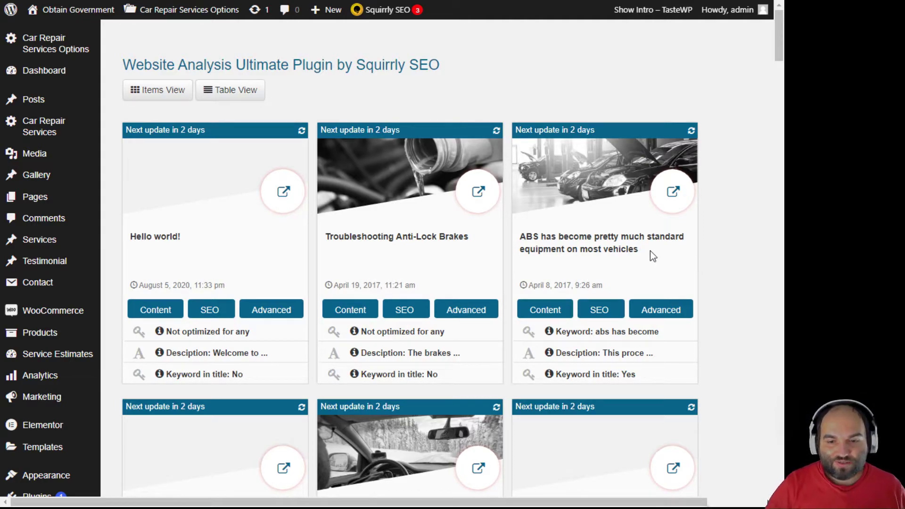
drag(557, 331, 672, 338)
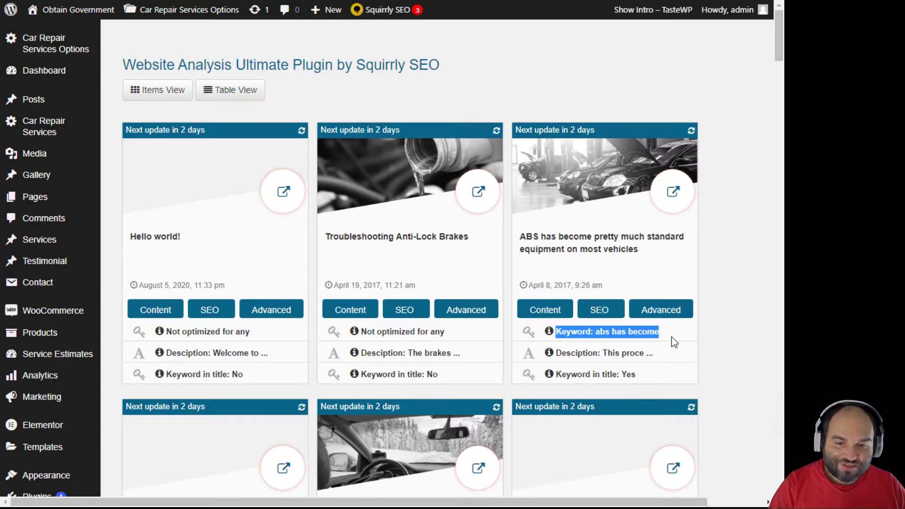
click(638, 337)
drag(595, 332, 678, 335)
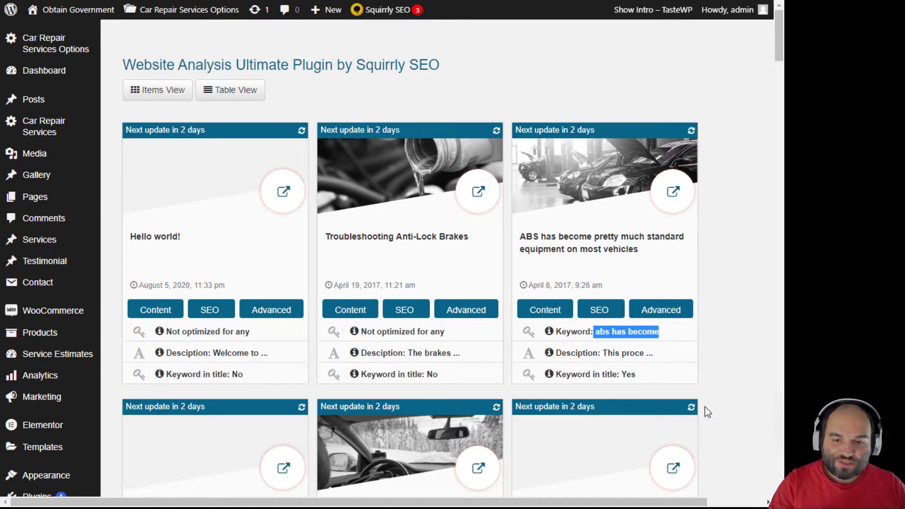
click(641, 340)
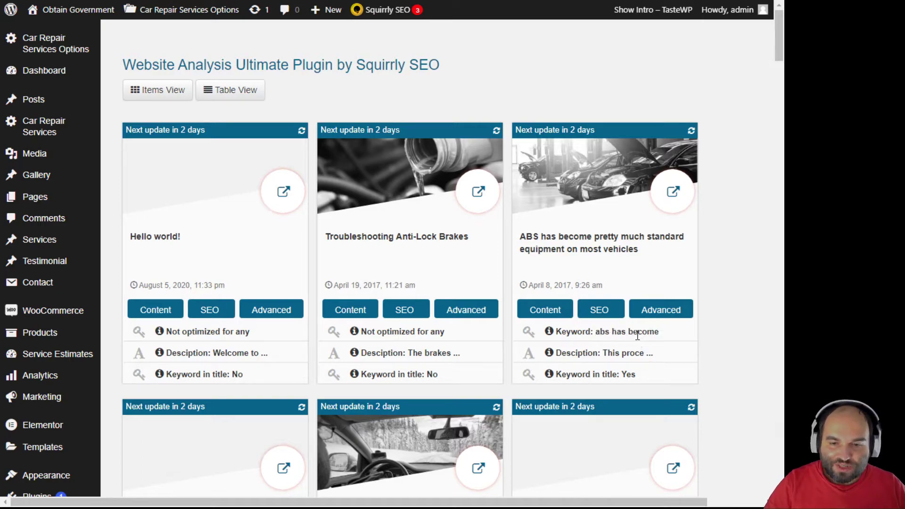
drag(573, 332, 648, 332)
click(654, 373)
scroll(659, 377, down, 1)
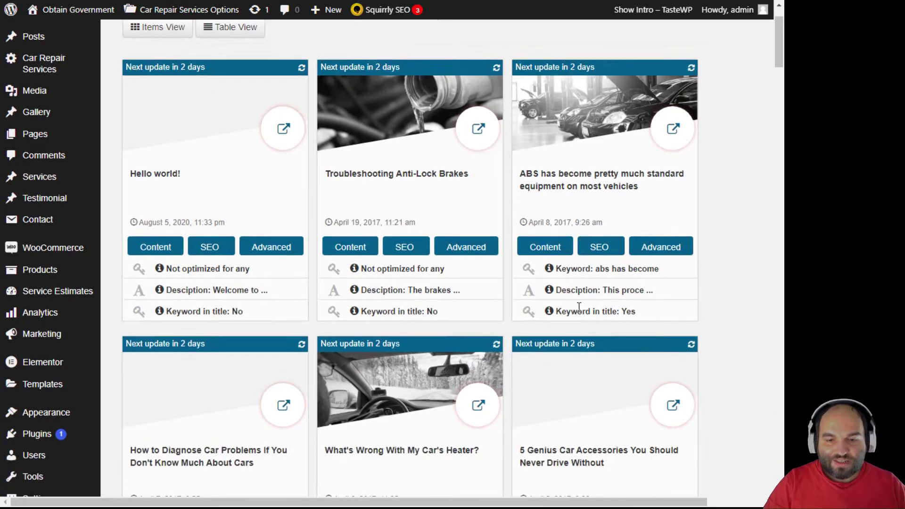
scroll(616, 292, up, 1)
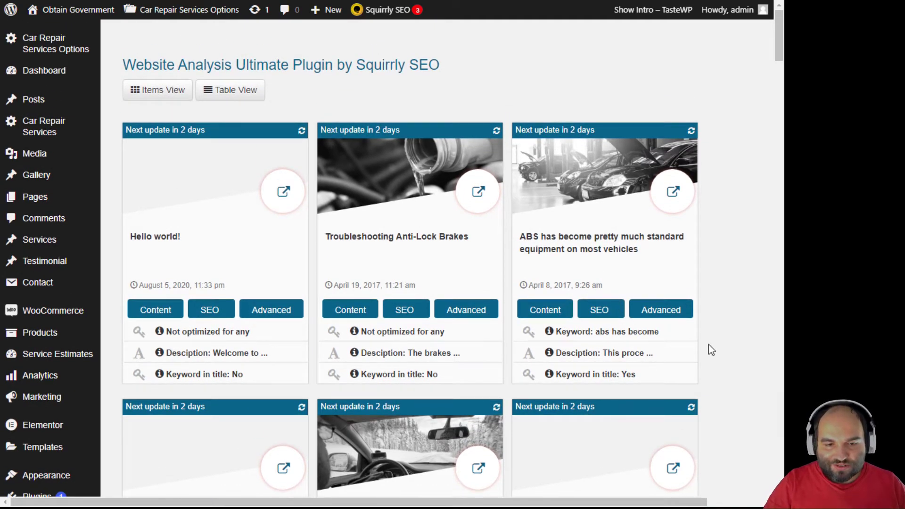
scroll(709, 348, down, 6)
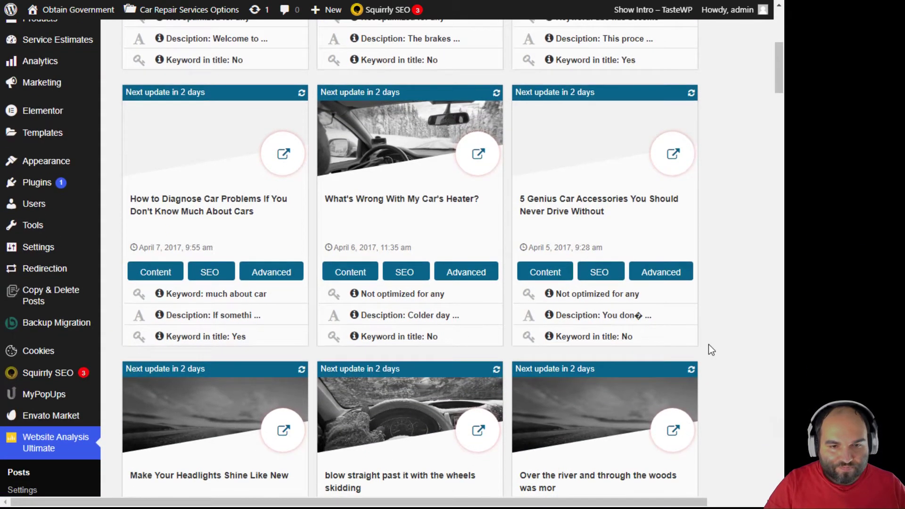
scroll(712, 350, down, 1)
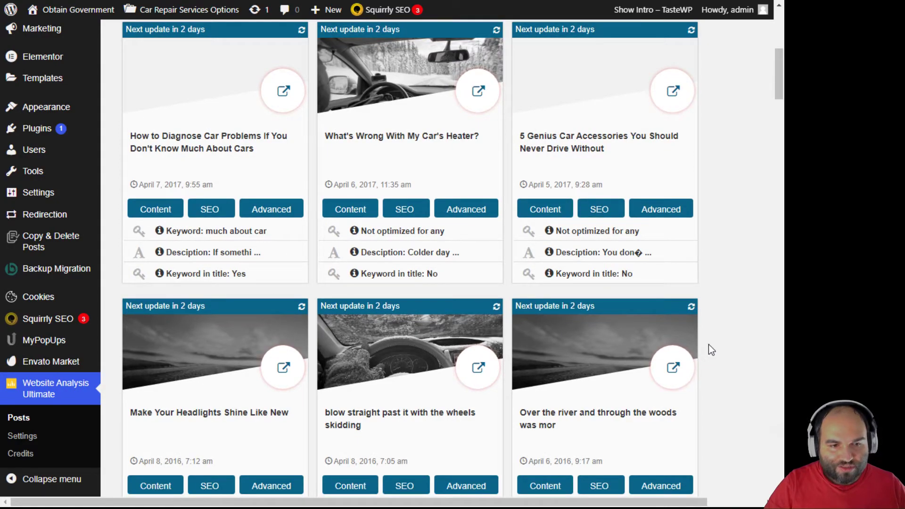
drag(237, 231, 206, 231)
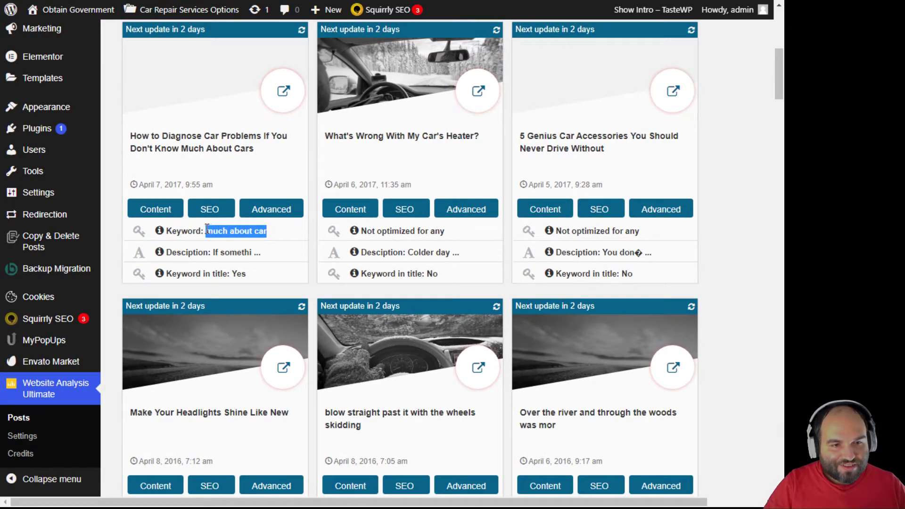
scroll(550, 417, down, 2)
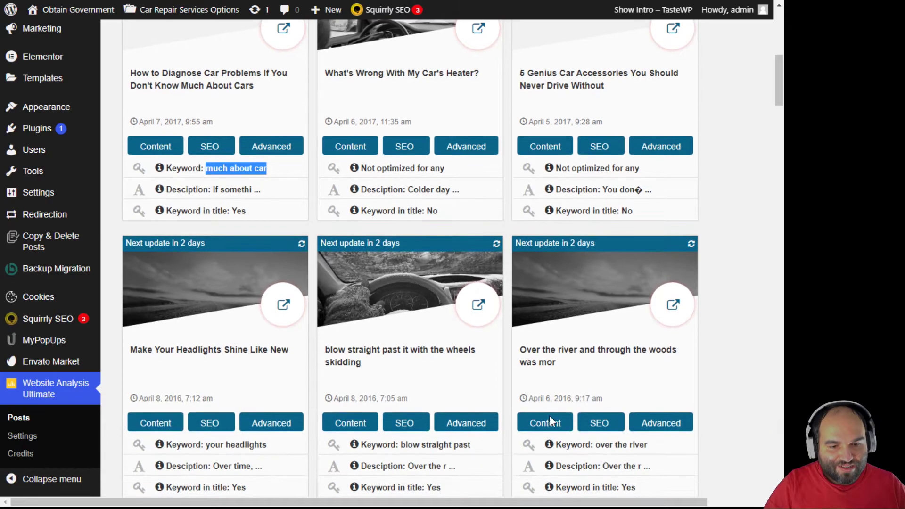
drag(471, 383, 361, 382)
click(273, 377)
drag(648, 382, 555, 382)
click(724, 409)
scroll(723, 410, down, 4)
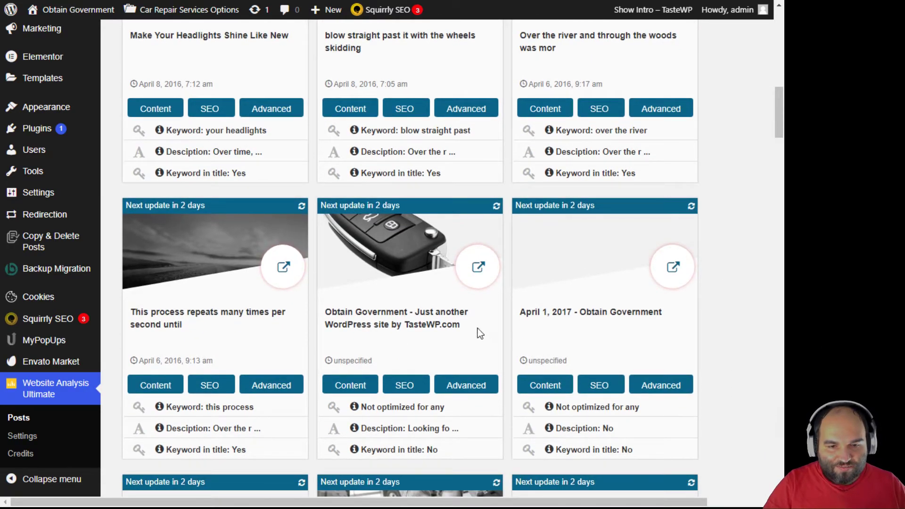
drag(454, 410, 364, 408)
click(394, 411)
scroll(402, 415, down, 2)
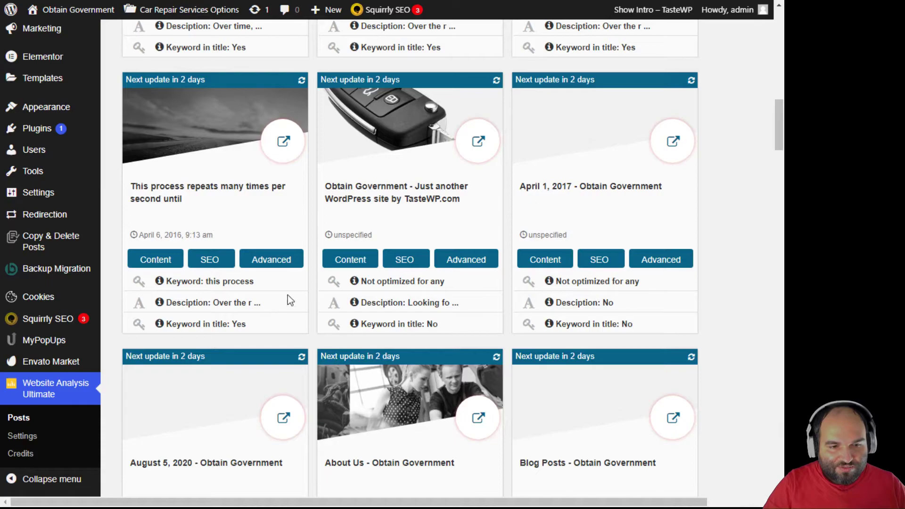
drag(232, 278, 211, 278)
click(211, 278)
scroll(632, 329, down, 4)
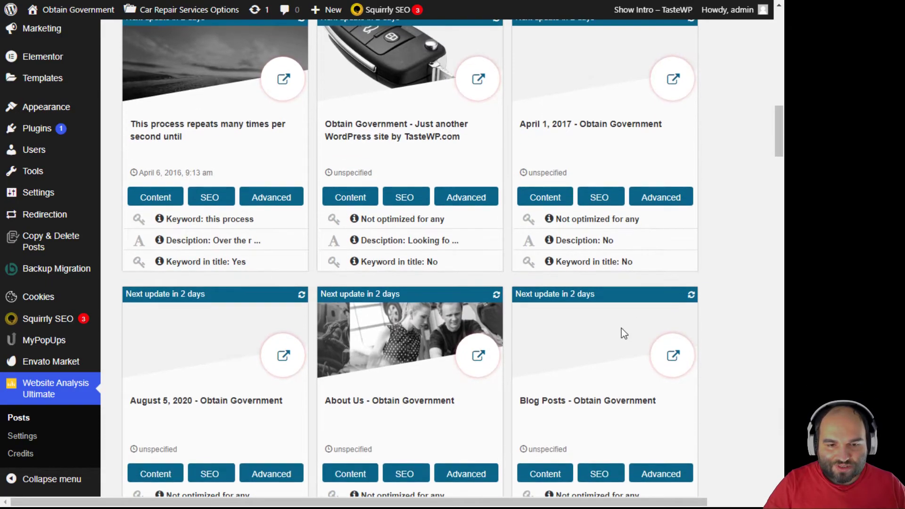
scroll(662, 355, down, 5)
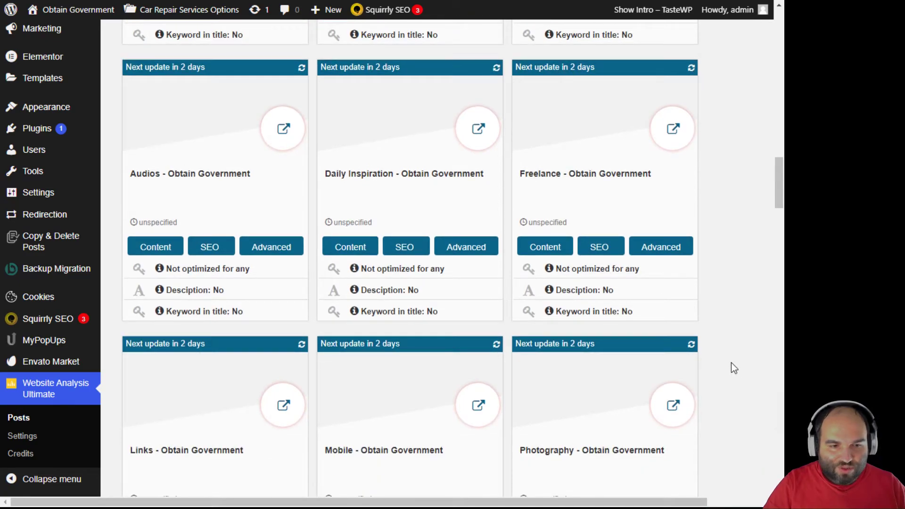
scroll(731, 363, up, 3)
scroll(731, 363, down, 3)
drag(182, 290, 225, 290)
drag(364, 290, 514, 306)
drag(561, 290, 695, 306)
scroll(742, 324, up, 5)
scroll(742, 323, up, 2)
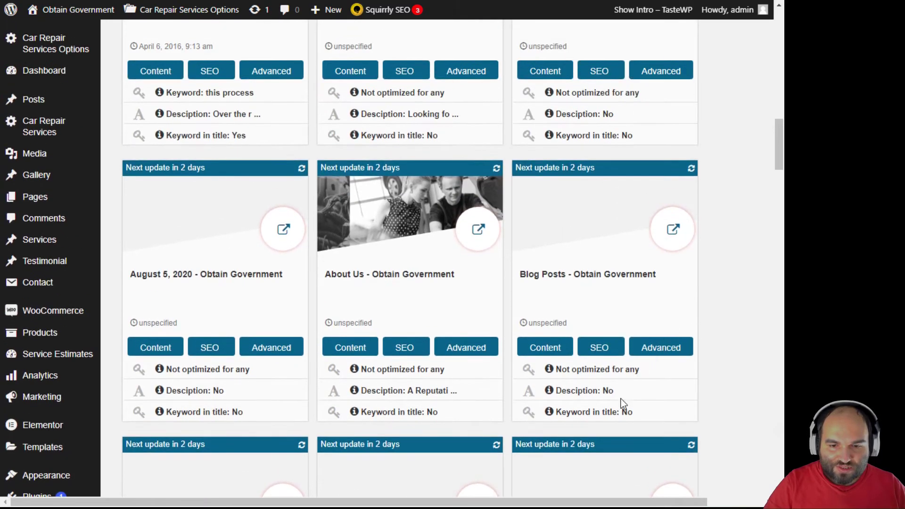
double_click(193, 390)
click(723, 368)
scroll(725, 366, up, 4)
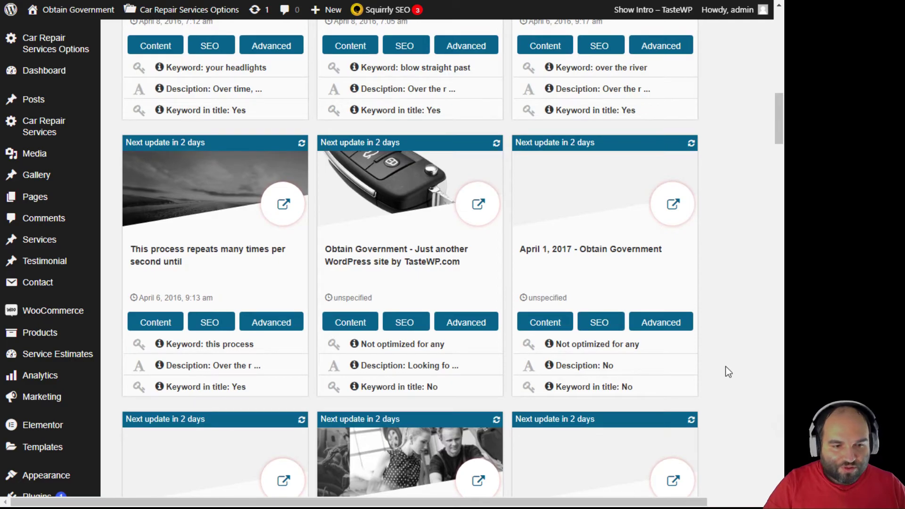
scroll(729, 366, up, 13)
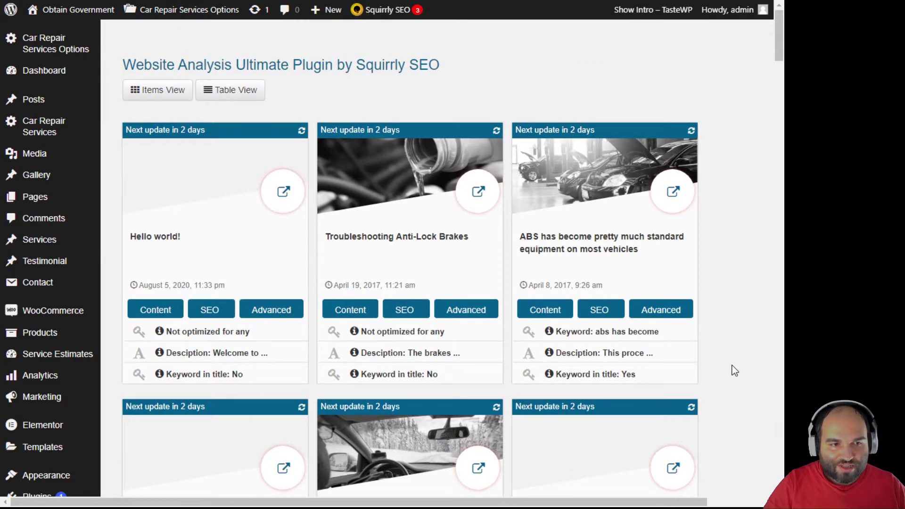
scroll(734, 370, down, 20)
scroll(732, 366, down, 20)
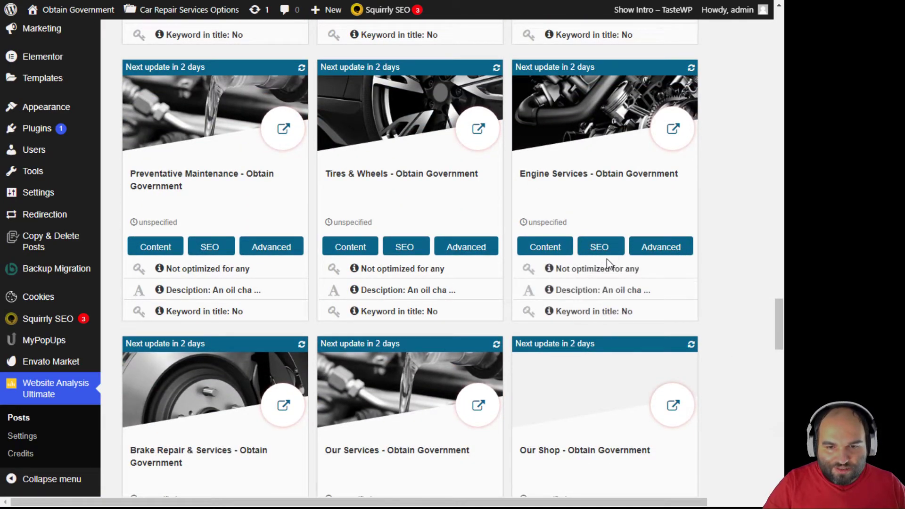
click(617, 253)
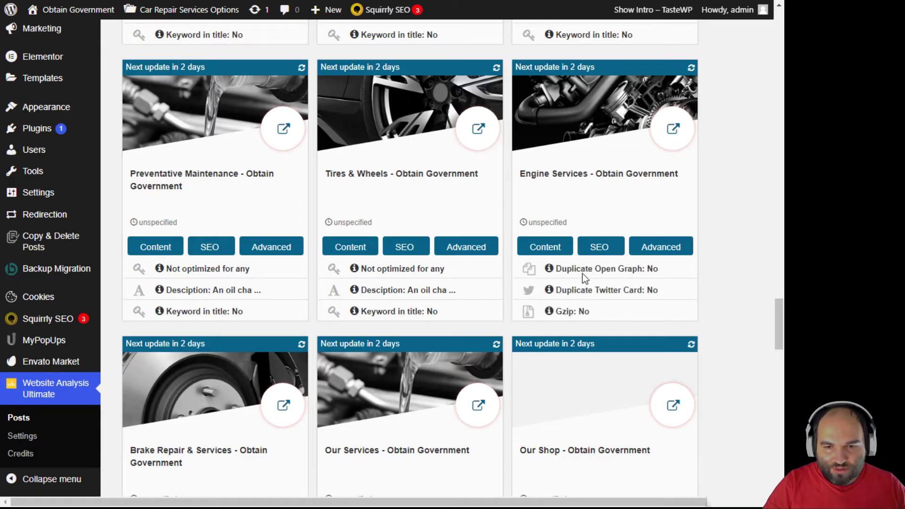
drag(573, 268, 673, 279)
click(672, 279)
drag(561, 289, 658, 293)
click(658, 292)
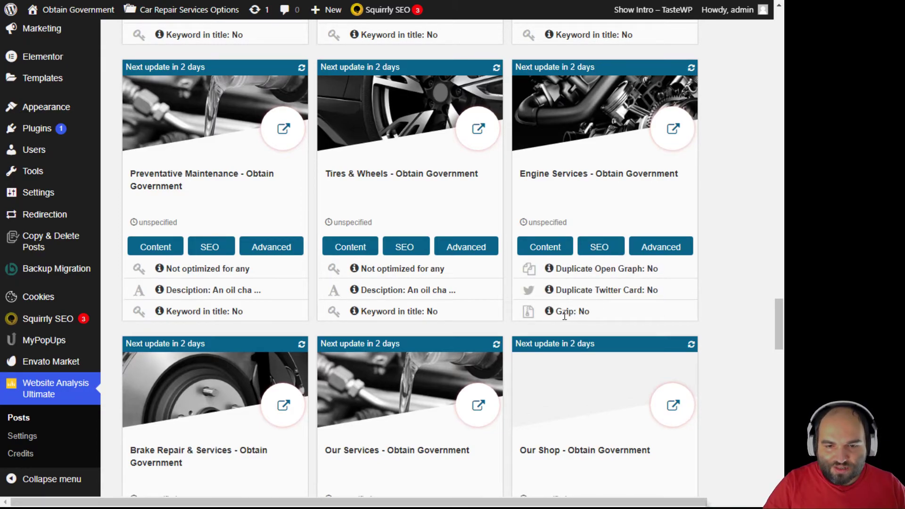
drag(562, 312, 593, 320)
click(593, 319)
scroll(617, 312, up, 1)
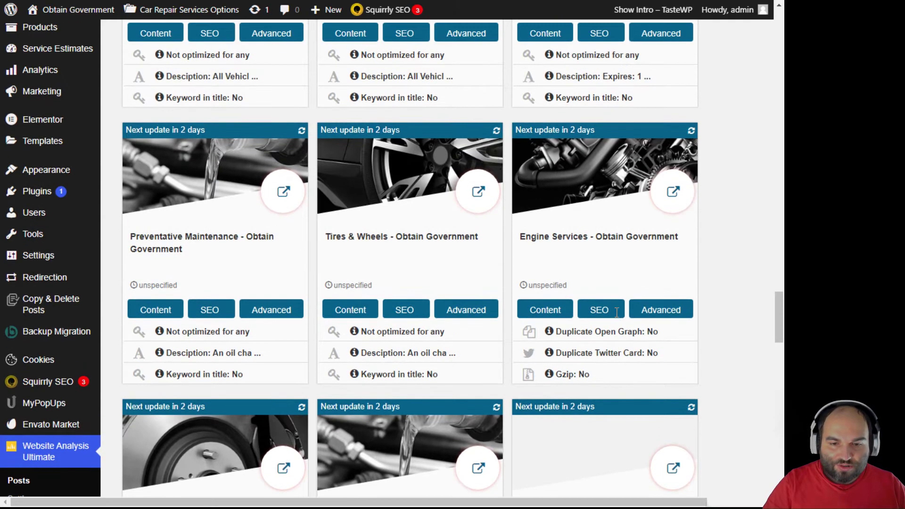
drag(595, 375, 556, 375)
click(608, 367)
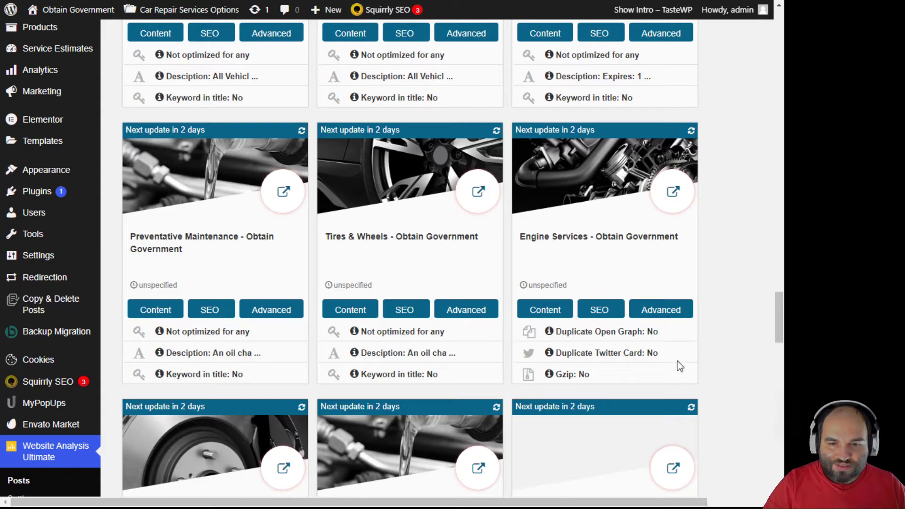
click(677, 323)
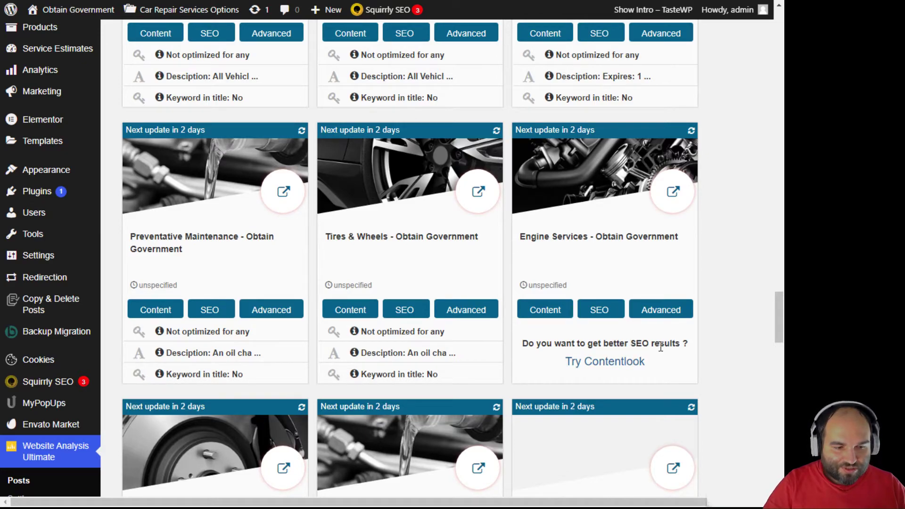
scroll(740, 353, down, 1)
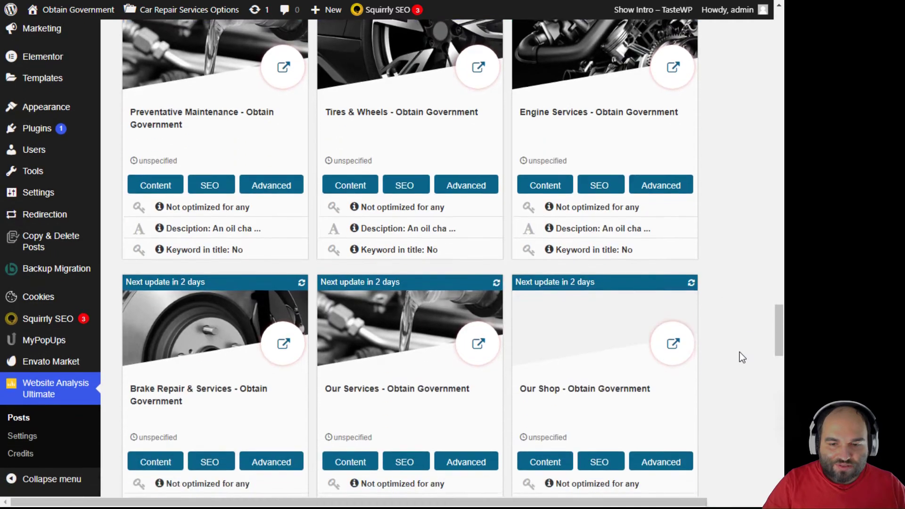
scroll(377, 316, up, 1)
scroll(321, 363, down, 7)
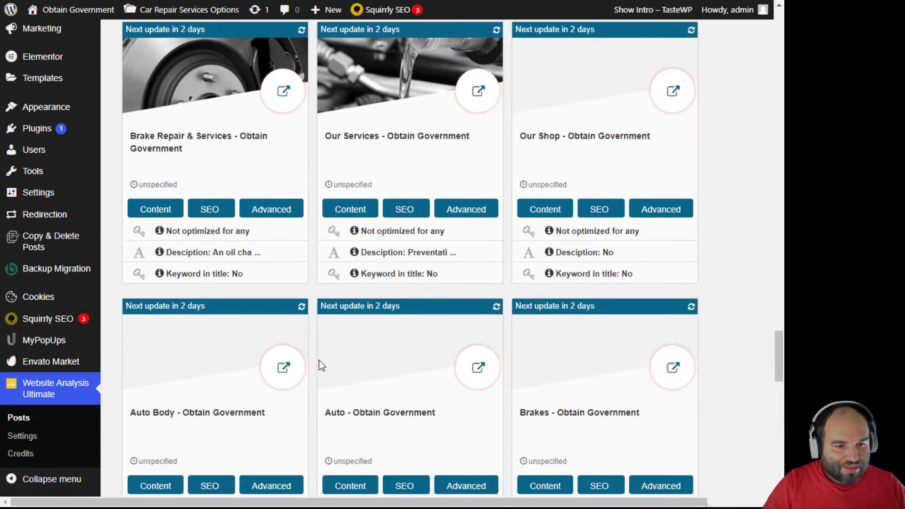
scroll(748, 394, up, 15)
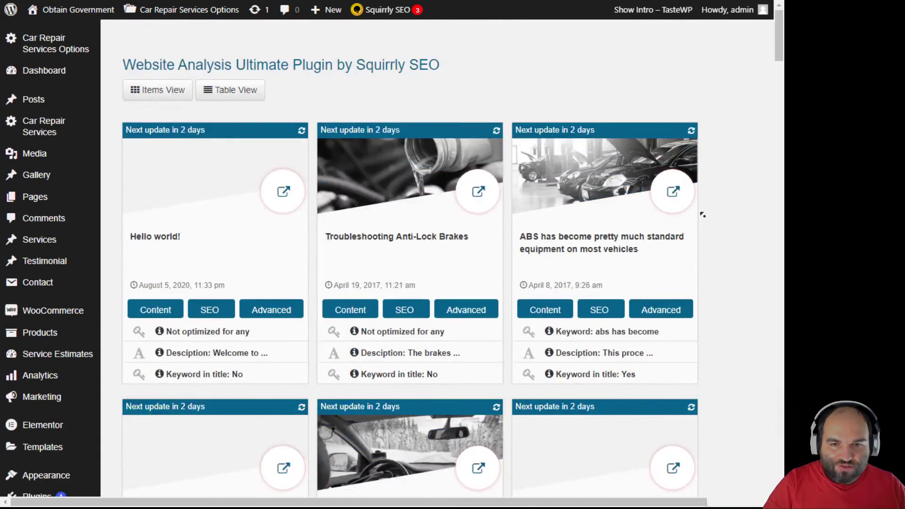
Switch the analysis results to the table layout and scan the first rows
click(257, 96)
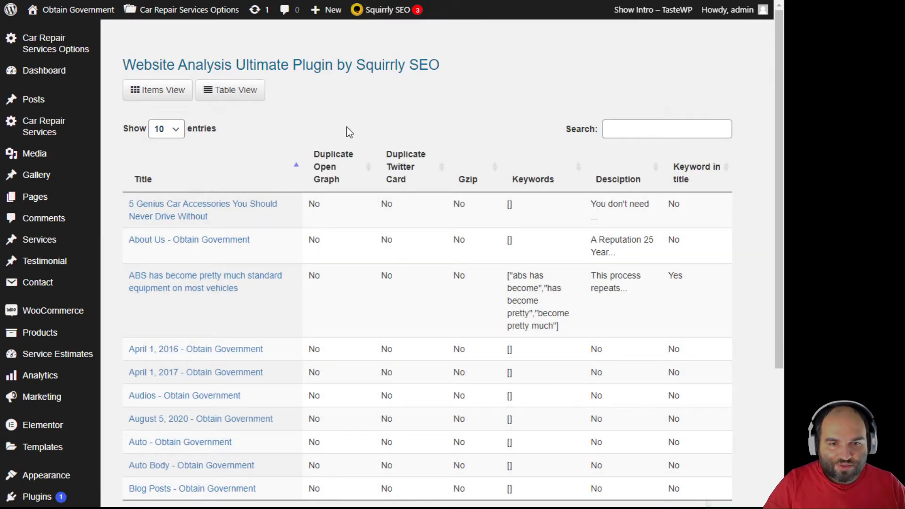
click(642, 134)
click(538, 121)
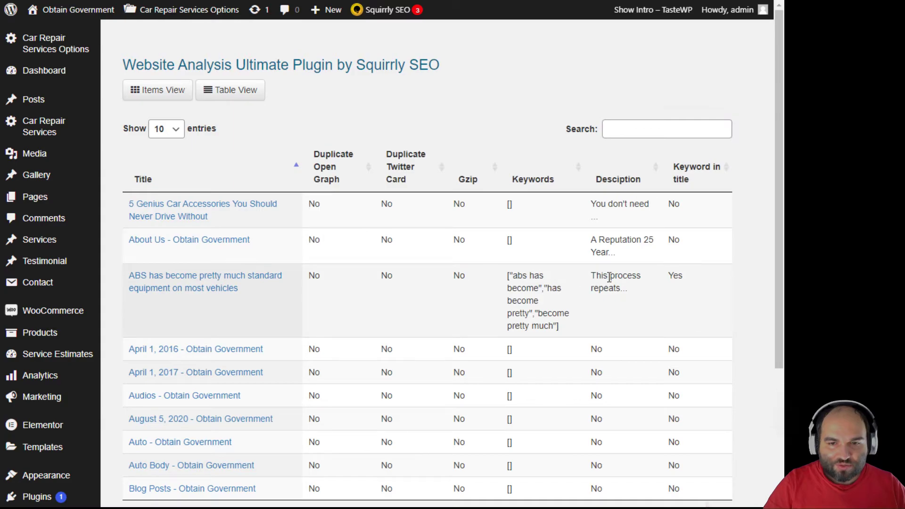
drag(624, 202, 629, 298)
click(629, 298)
scroll(646, 333, down, 4)
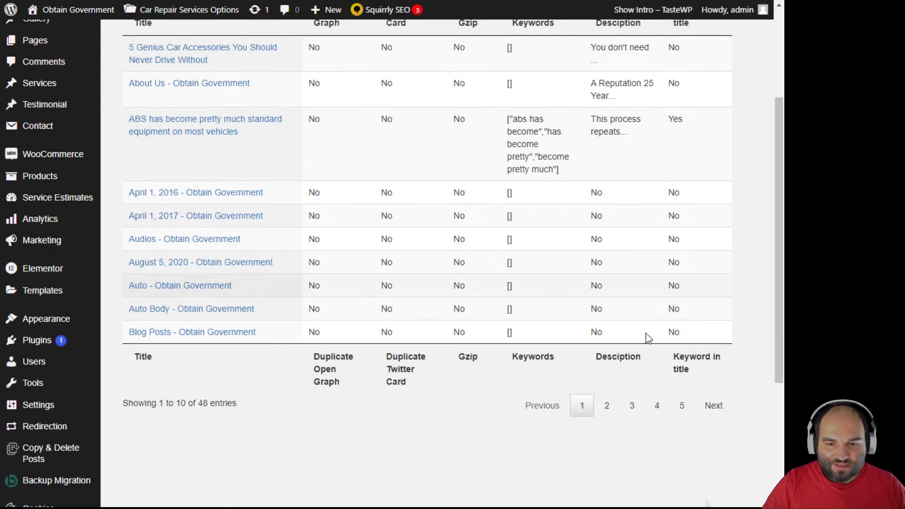
scroll(646, 333, up, 1)
Highlight the table rows from April 1, 2016 through Blog Posts
drag(603, 225, 607, 355)
drag(686, 351, 660, 228)
scroll(655, 302, up, 3)
click(486, 313)
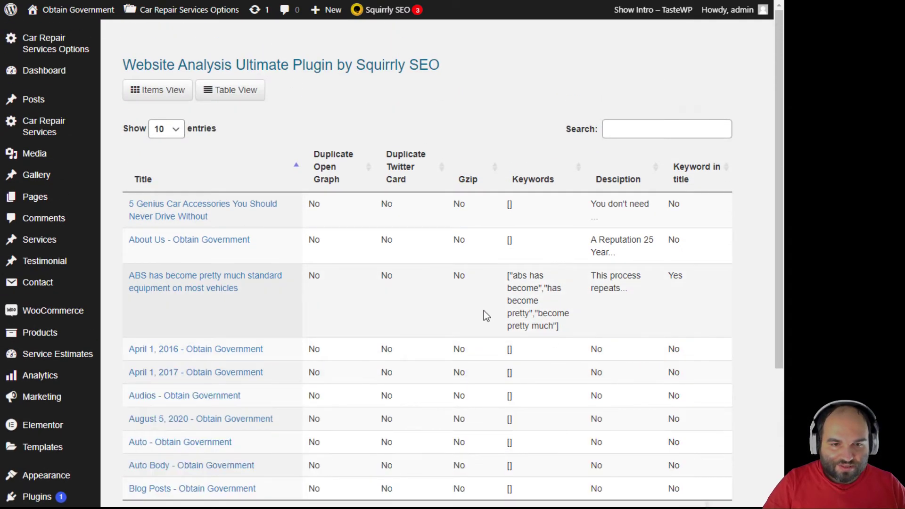
scroll(476, 310, down, 3)
drag(476, 370, 449, 255)
click(460, 297)
scroll(490, 354, up, 1)
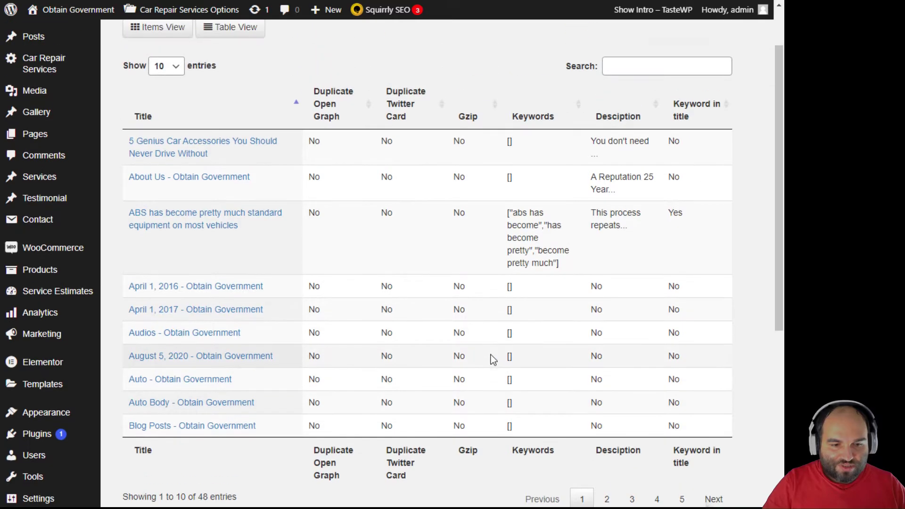
scroll(500, 377, down, 3)
scroll(454, 363, up, 4)
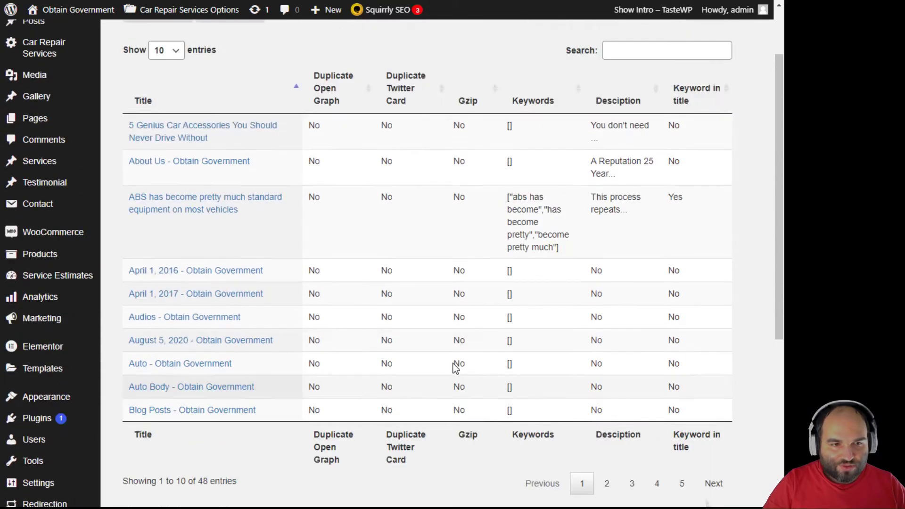
Show 50 entries per page in the posts table
click(176, 131)
click(176, 166)
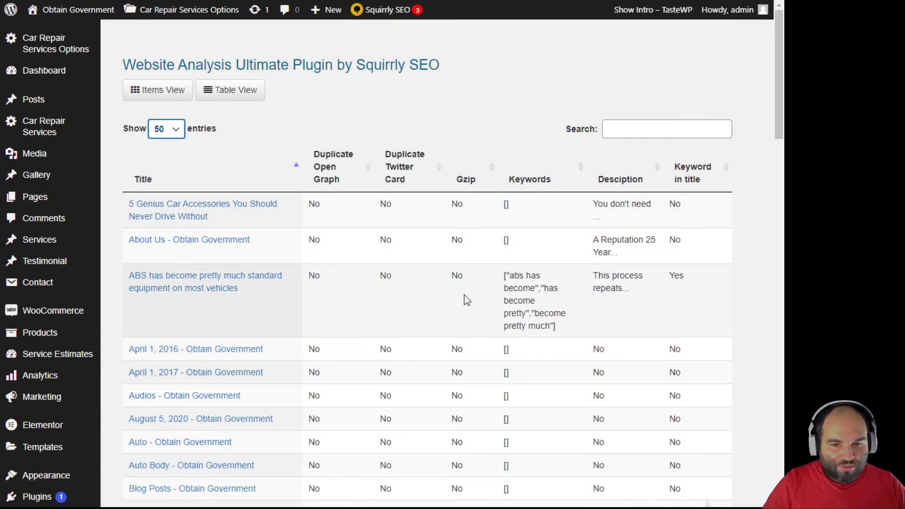
scroll(472, 316, down, 1)
scroll(485, 332, down, 10)
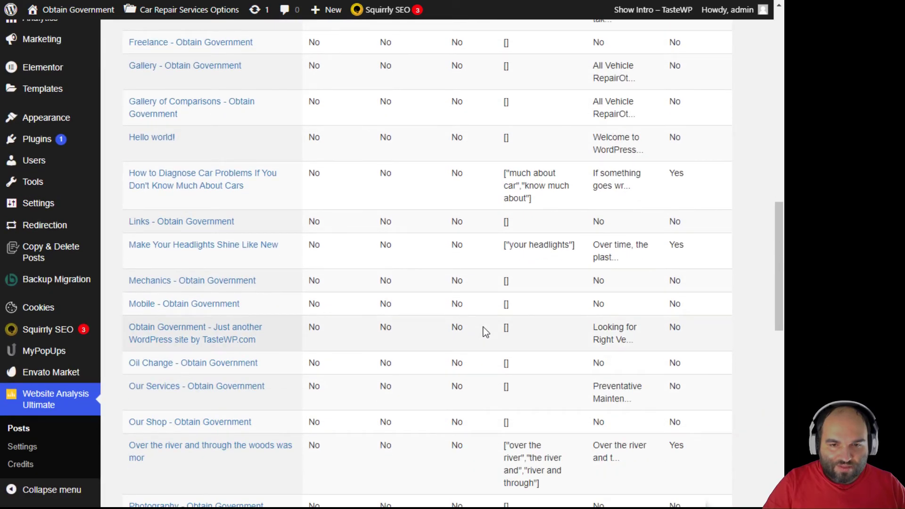
scroll(486, 333, down, 5)
scroll(482, 323, up, 13)
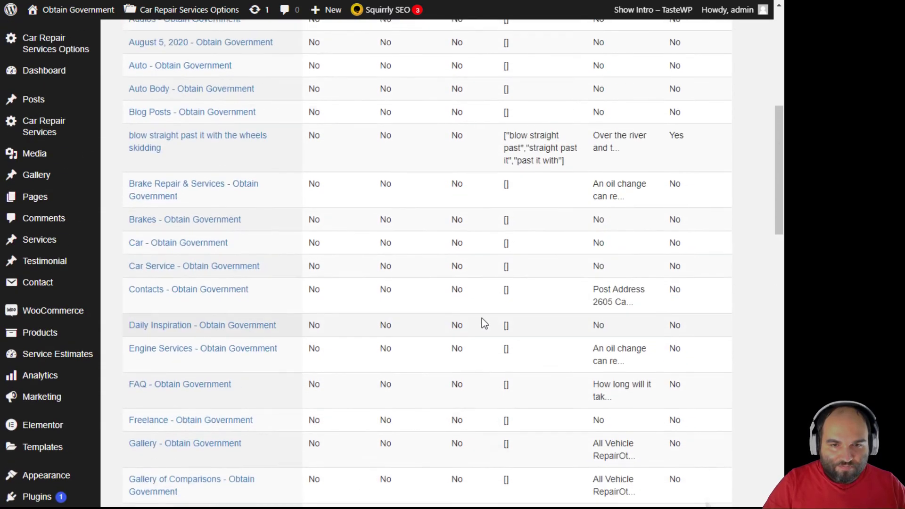
scroll(482, 318, up, 8)
Scroll through all 48 entries, highlighting keywords such as those of 'This process repeats'
drag(519, 181, 529, 284)
scroll(547, 234, down, 4)
scroll(524, 261, down, 8)
scroll(531, 280, down, 5)
click(545, 329)
scroll(540, 327, down, 7)
drag(517, 250, 532, 304)
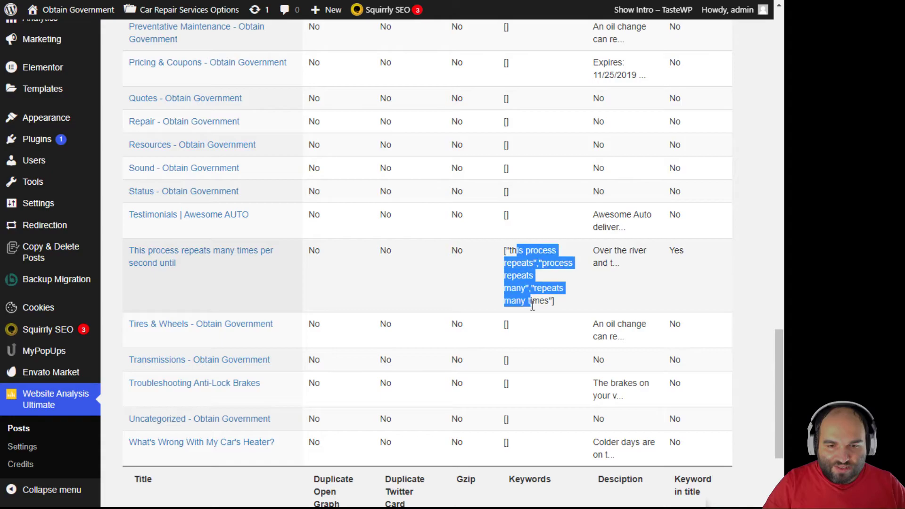
click(546, 346)
scroll(551, 358, down, 3)
scroll(571, 381, up, 3)
scroll(572, 383, down, 3)
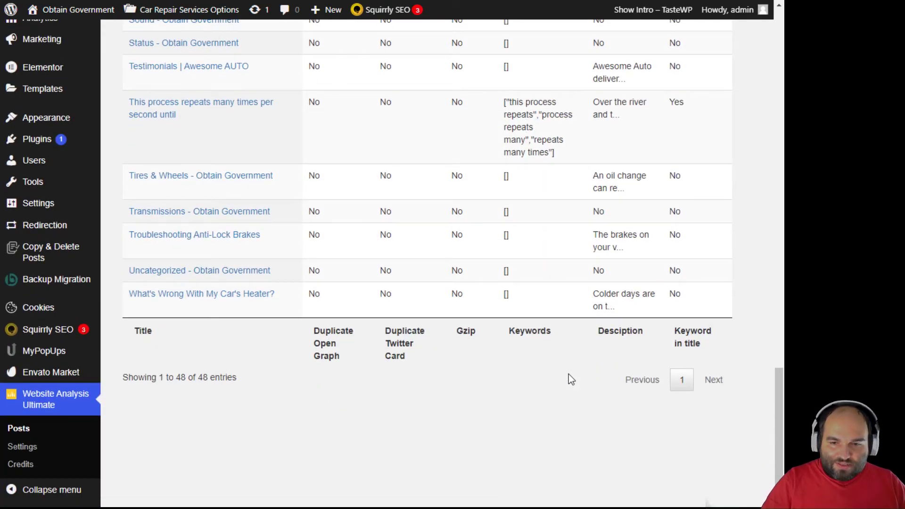
scroll(569, 374, up, 20)
scroll(584, 311, up, 3)
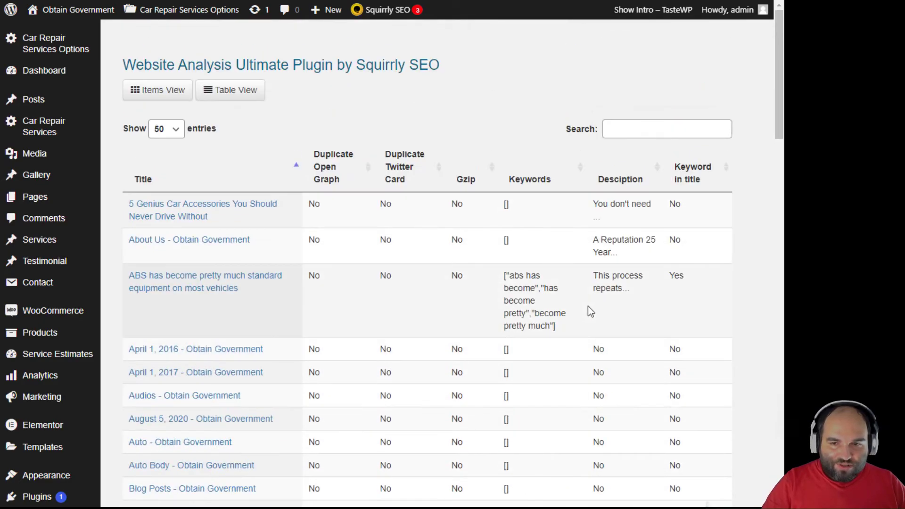
scroll(530, 283, down, 12)
scroll(533, 303, down, 13)
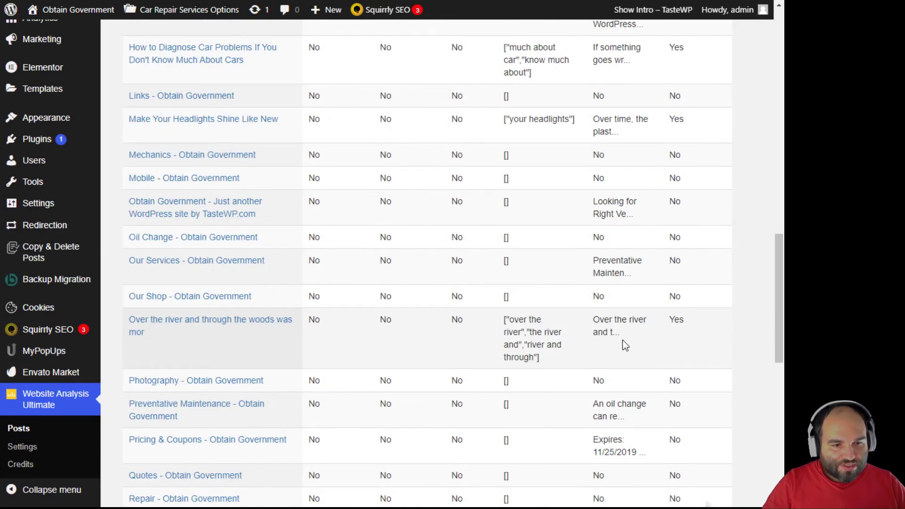
scroll(589, 338, up, 20)
scroll(514, 249, up, 2)
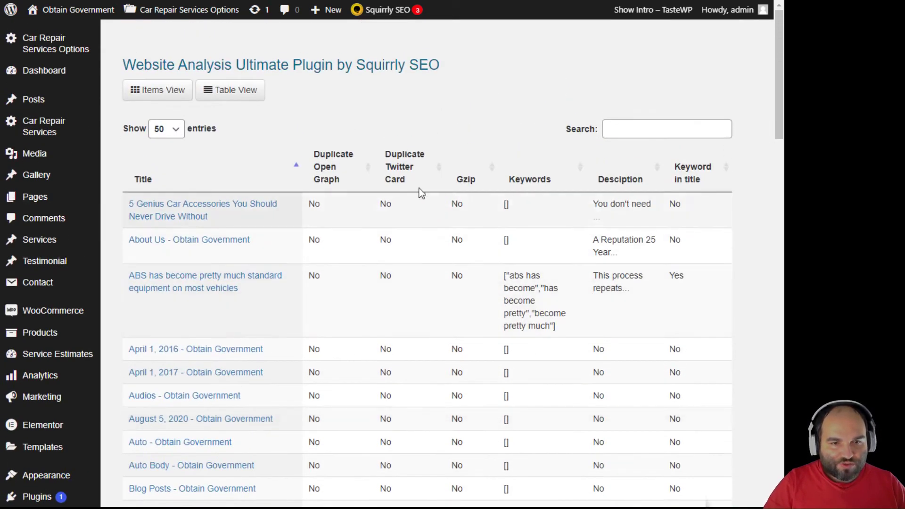
Toggle between the card and table layouts, ending on the table view
click(179, 96)
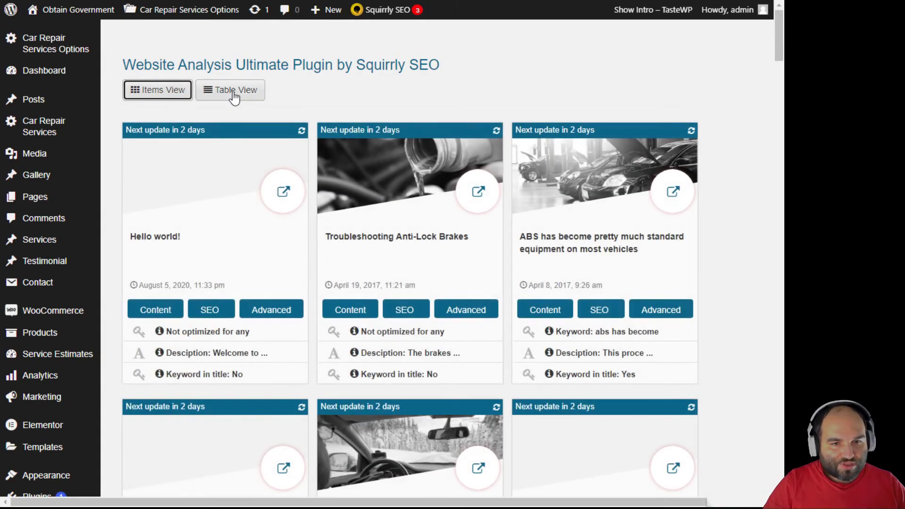
click(235, 96)
click(179, 92)
click(235, 92)
click(182, 92)
click(237, 92)
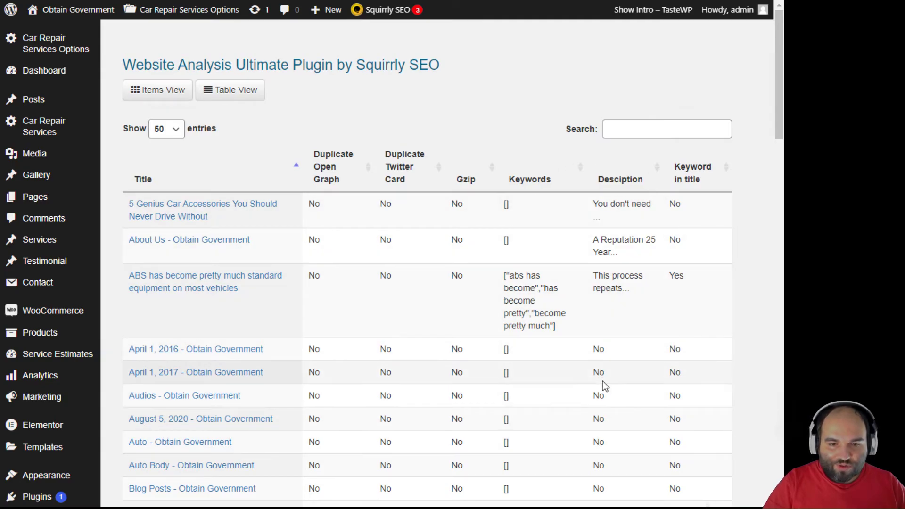
Scroll the table once more, highlighting a row's keywords
scroll(603, 381, down, 15)
scroll(599, 381, down, 12)
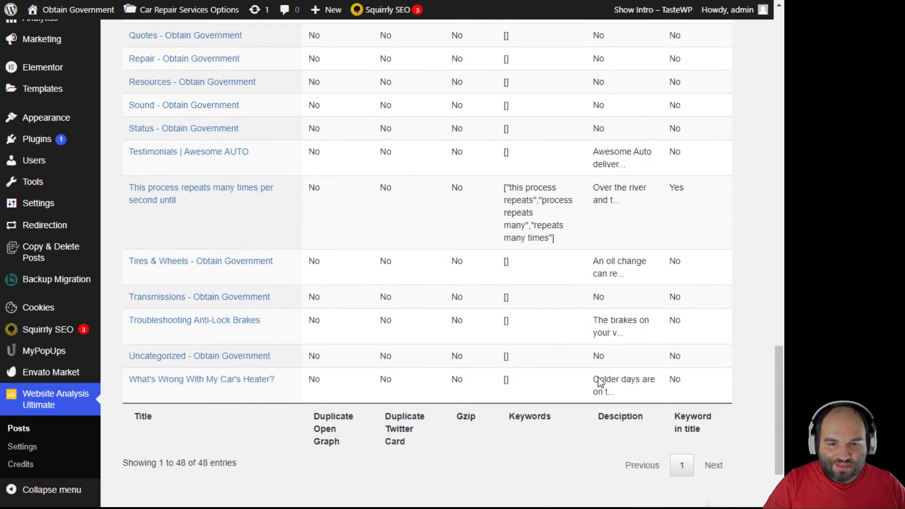
scroll(608, 372, up, 5)
scroll(607, 372, up, 8)
scroll(606, 368, down, 4)
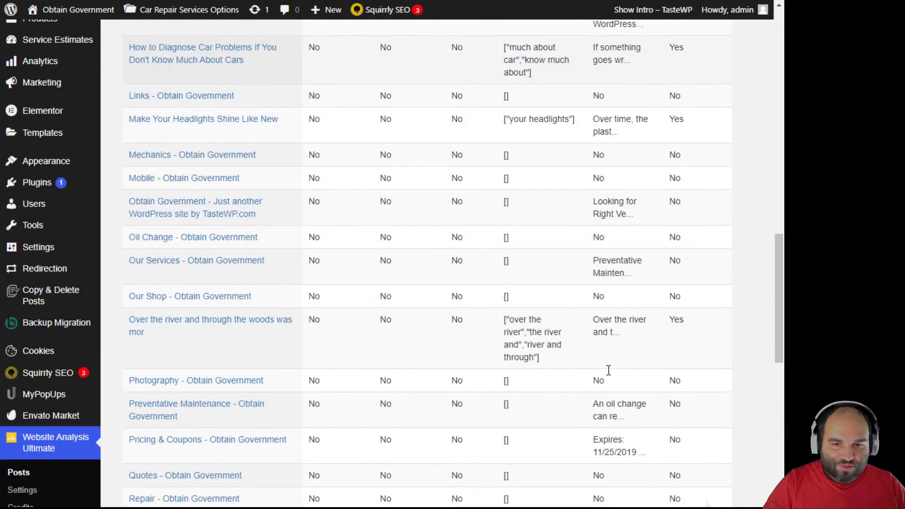
drag(550, 357, 505, 324)
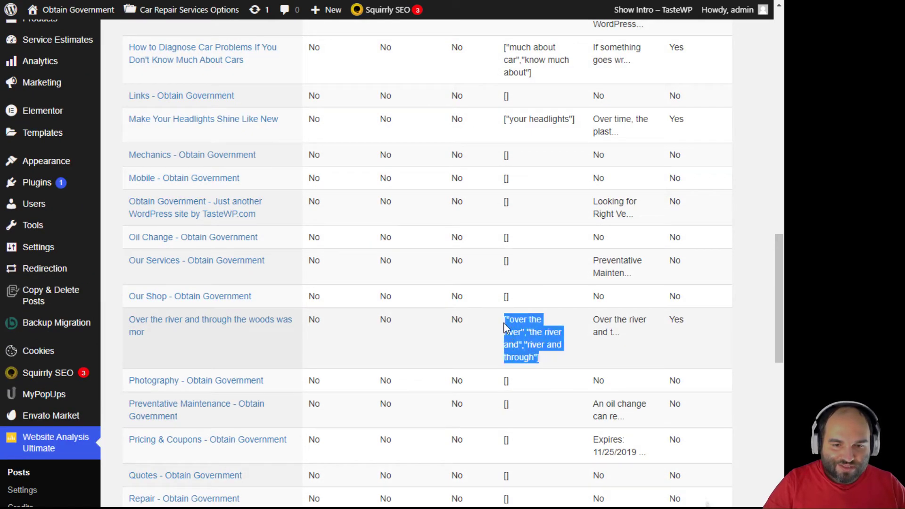
click(525, 354)
scroll(526, 354, down, 5)
scroll(239, 348, down, 2)
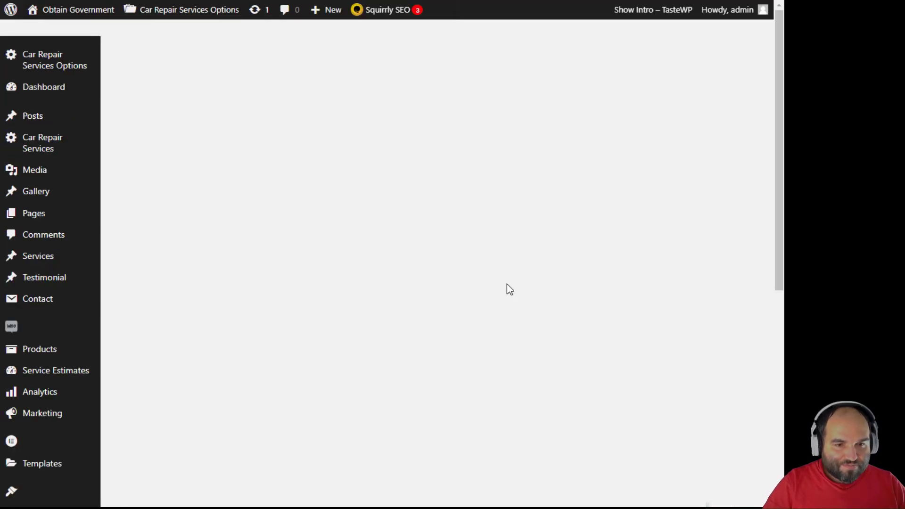
Replace the Open Graph and Twitter duplicate stats with Meta Open Graph, Twitter Card and Duplicate Description, then save
scroll(510, 307, down, 1)
scroll(510, 306, down, 2)
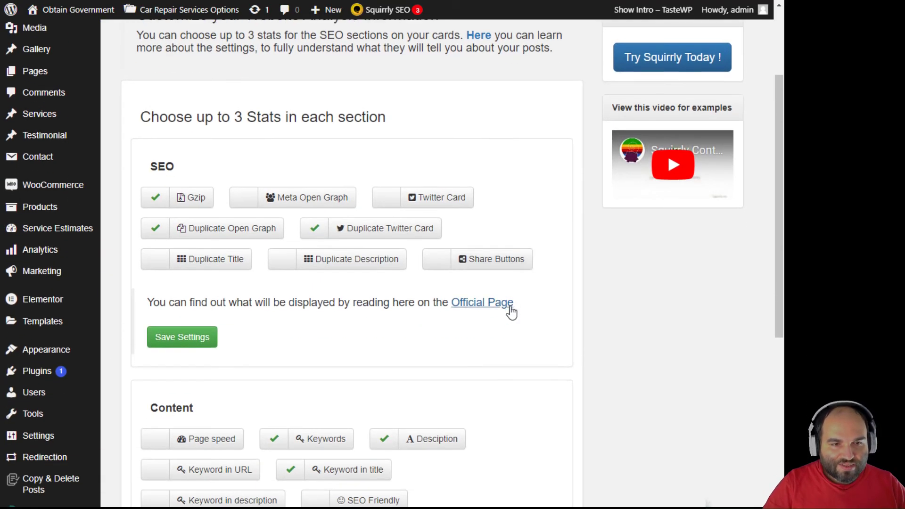
scroll(510, 306, up, 3)
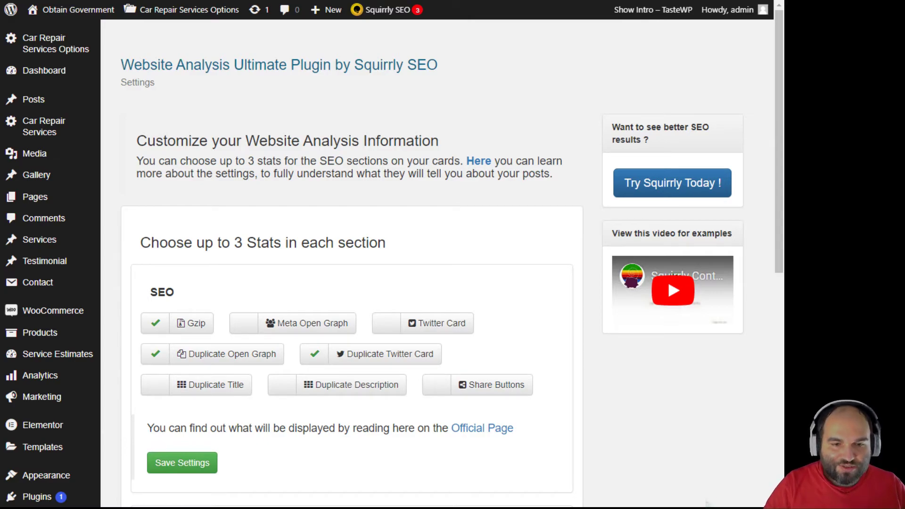
scroll(441, 242, down, 3)
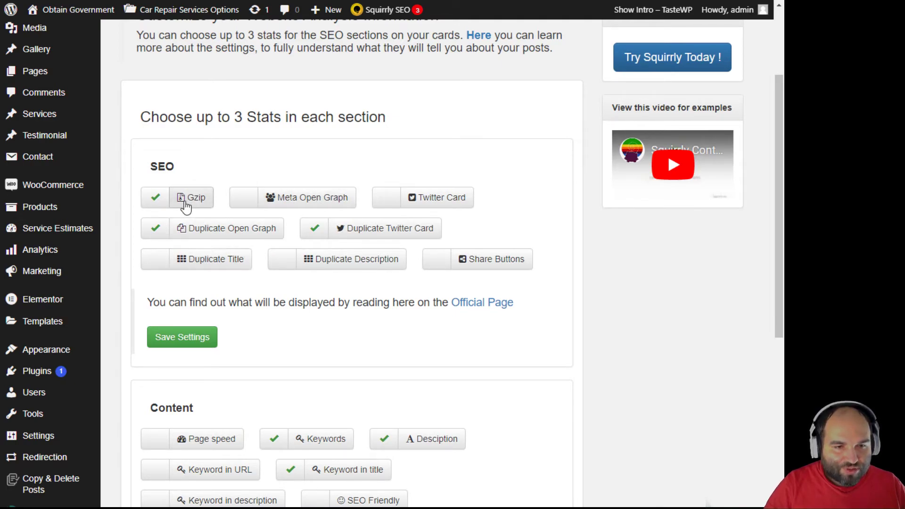
click(299, 202)
click(259, 229)
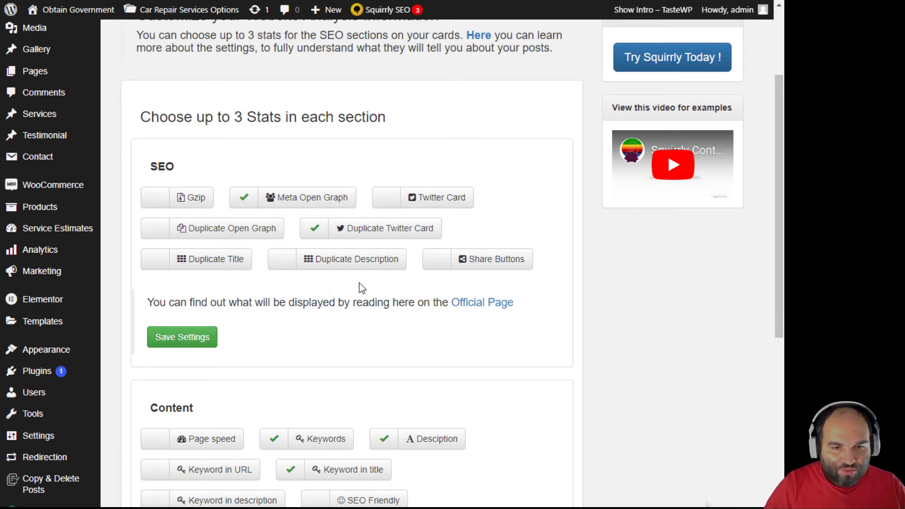
click(449, 206)
click(420, 230)
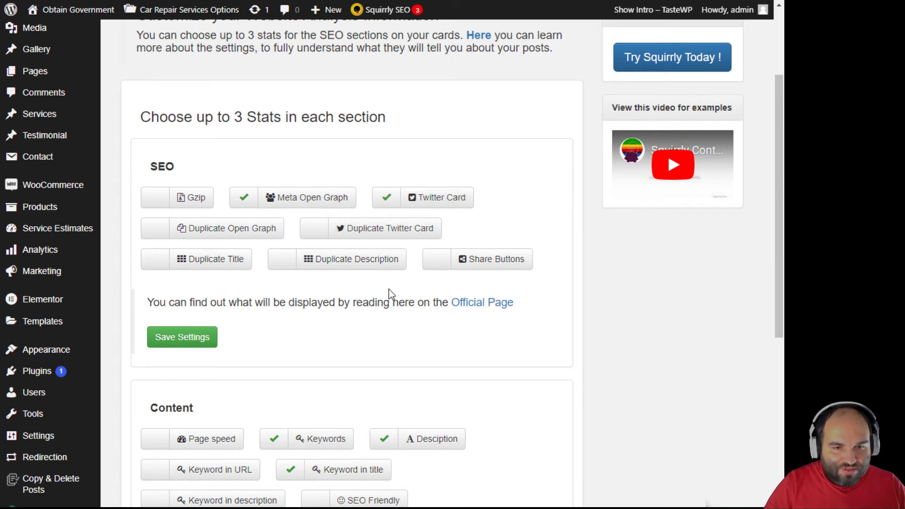
click(313, 265)
click(191, 343)
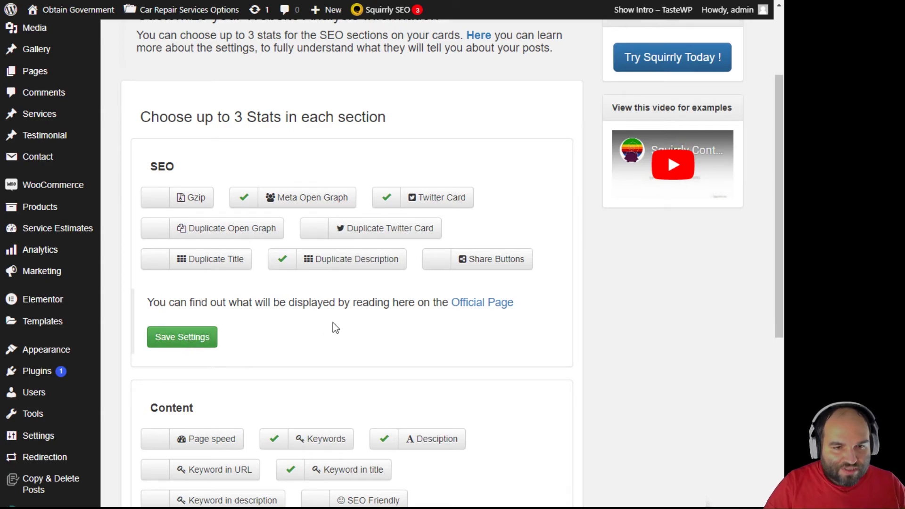
scroll(324, 352, down, 3)
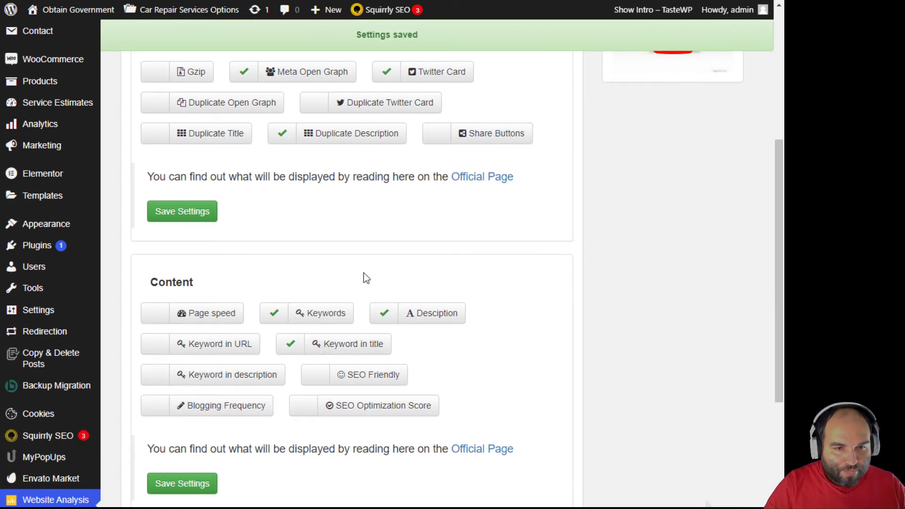
Drop Keyword in title and Desciption from the Content stats, add SEO Optimization Score, and save
scroll(364, 282, up, 5)
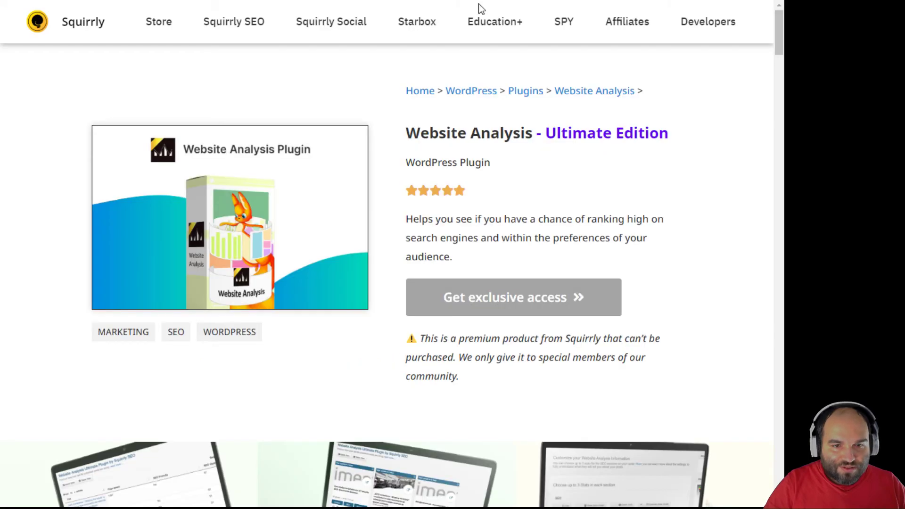
scroll(520, 286, down, 7)
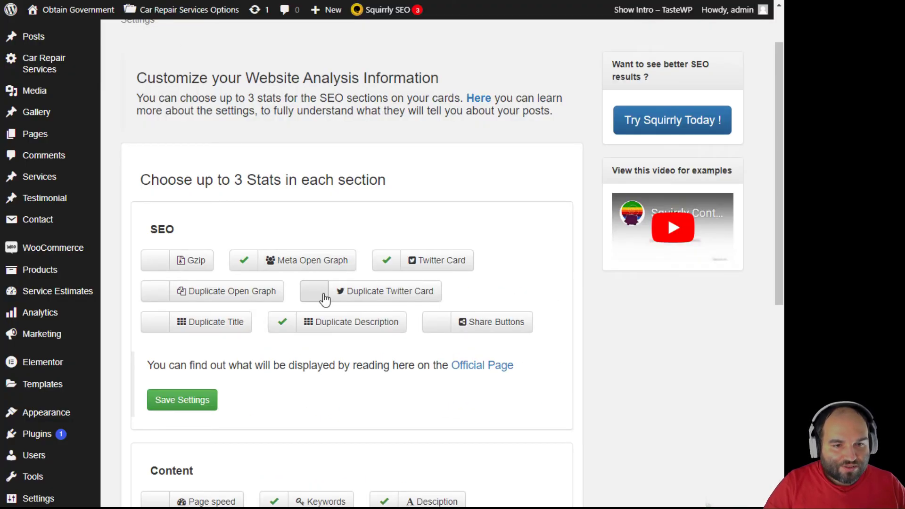
scroll(330, 325, down, 6)
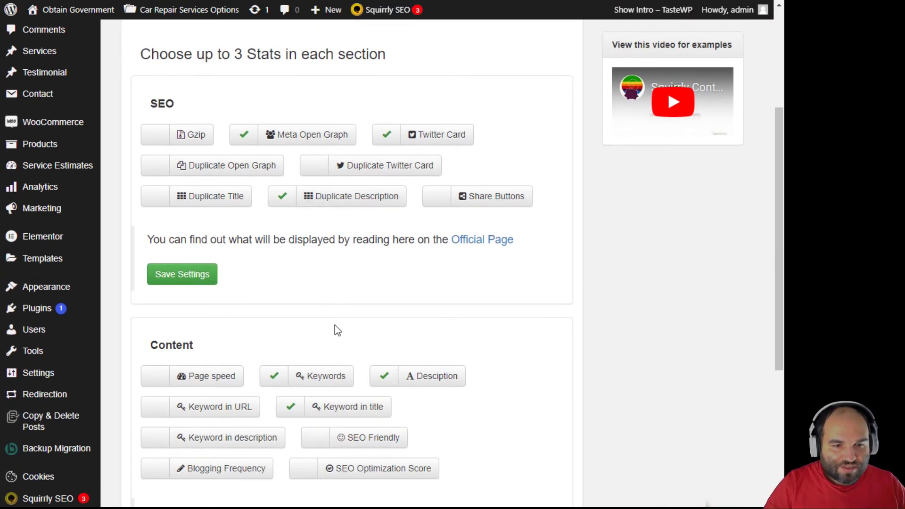
scroll(329, 348, down, 1)
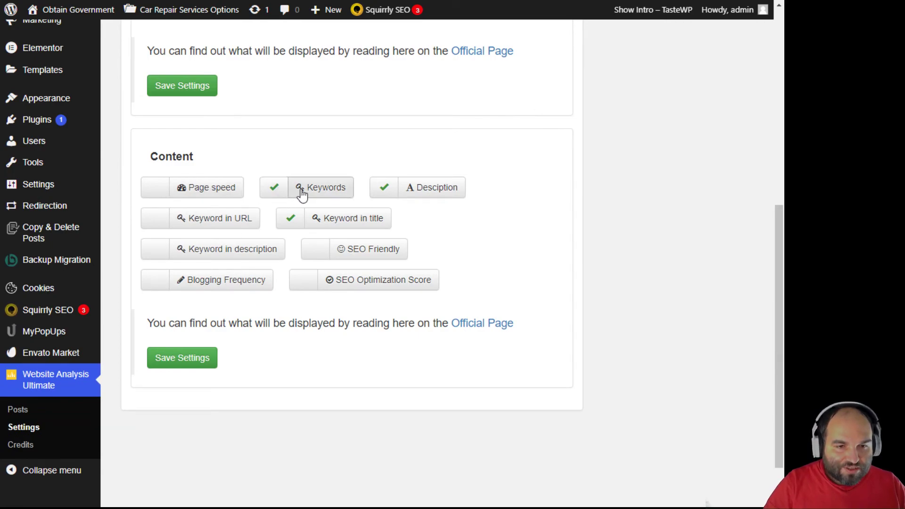
click(347, 221)
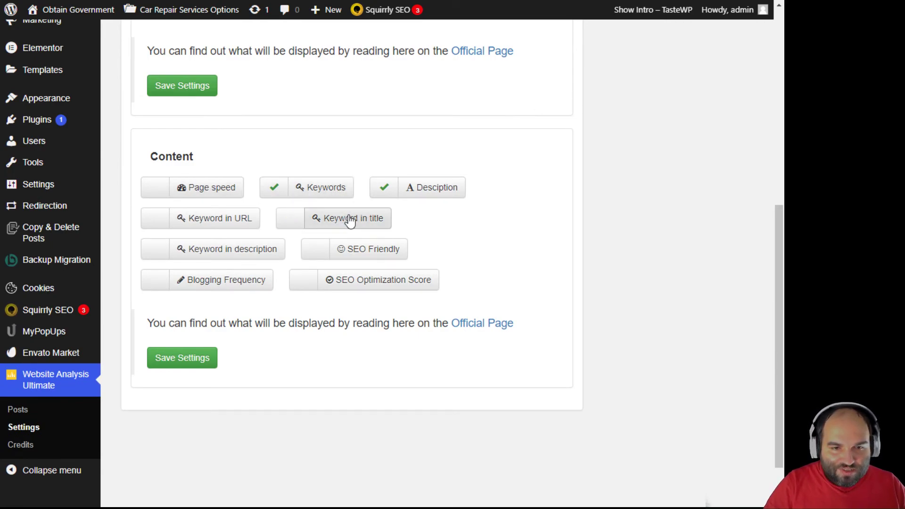
click(442, 191)
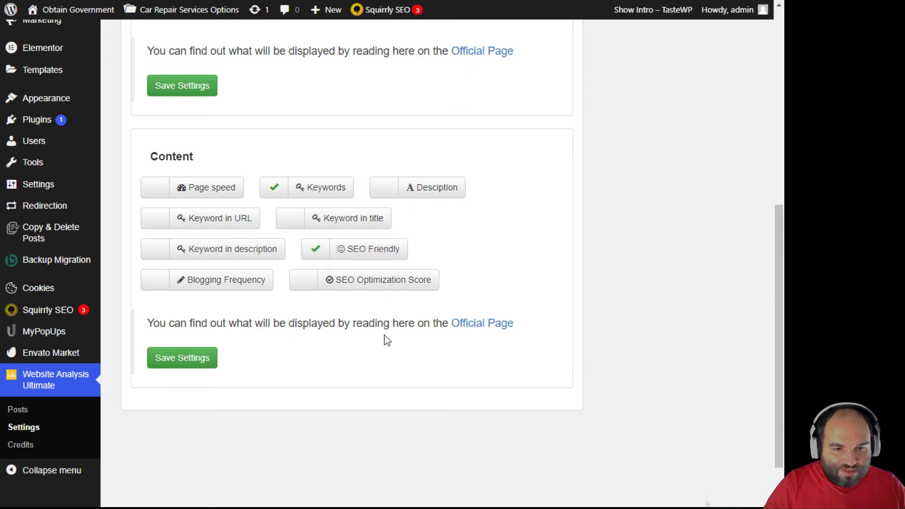
click(383, 283)
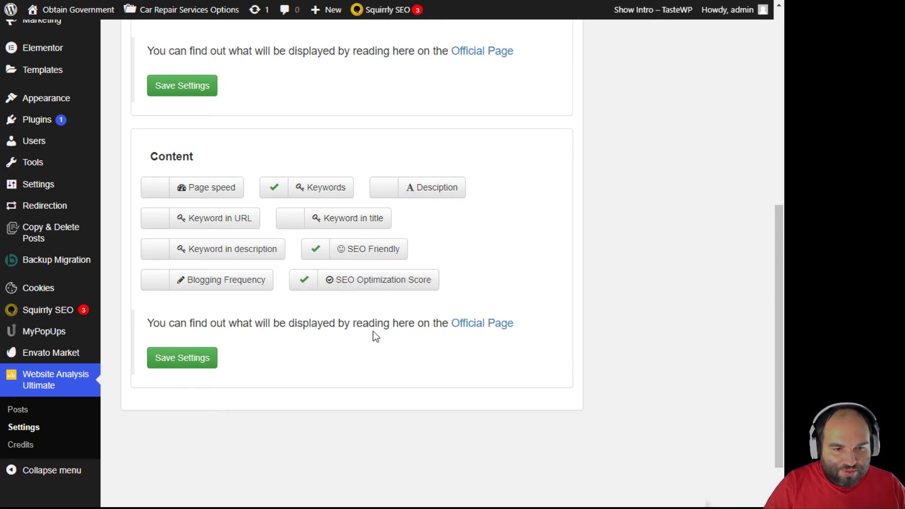
click(200, 358)
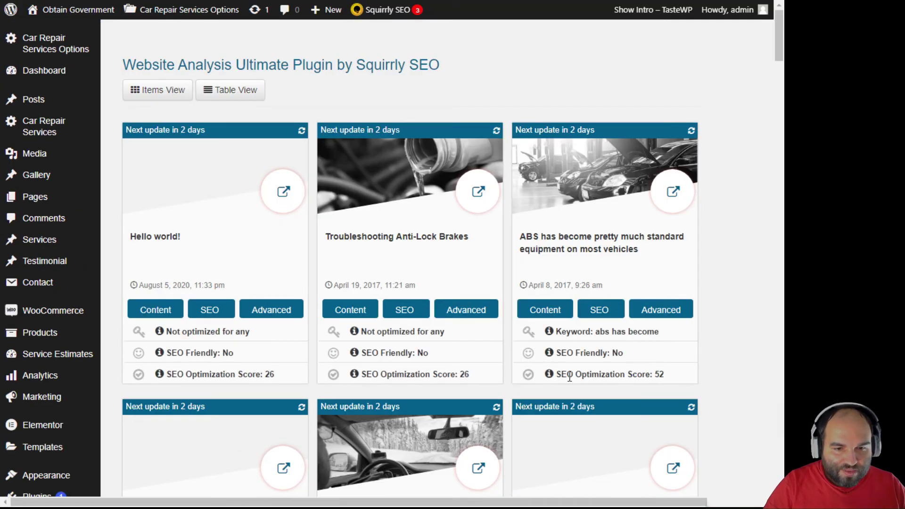
Review the content stats on the middle and ABS cards, including the ABS optimization score of 52
drag(361, 353, 446, 355)
click(446, 355)
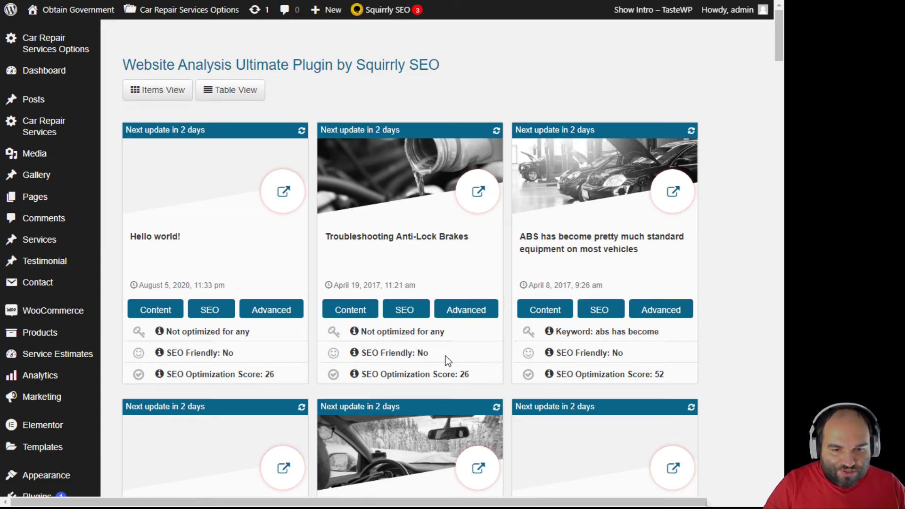
drag(373, 374, 462, 376)
drag(570, 375, 695, 381)
click(695, 381)
drag(644, 332, 570, 331)
click(565, 335)
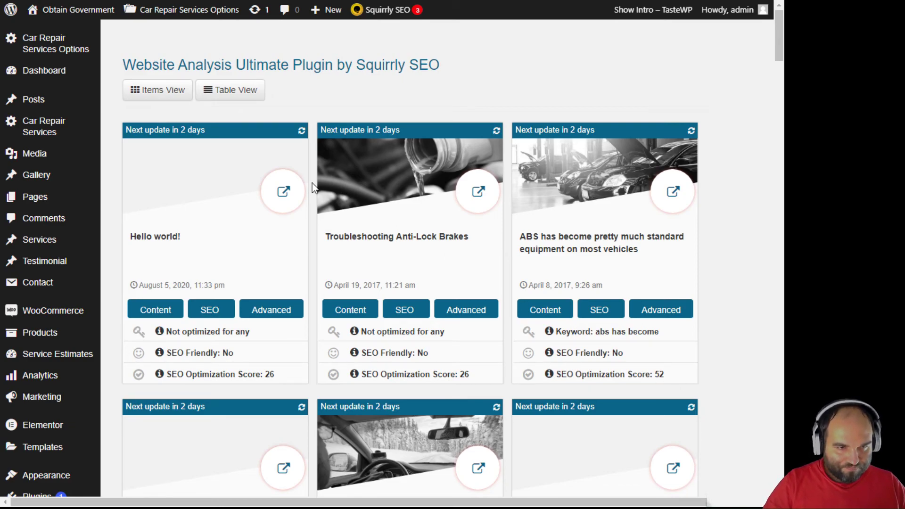
Switch the ABS and Troubleshooting Anti-Lock Brakes cards to their SEO stats and read the info tooltips
click(604, 310)
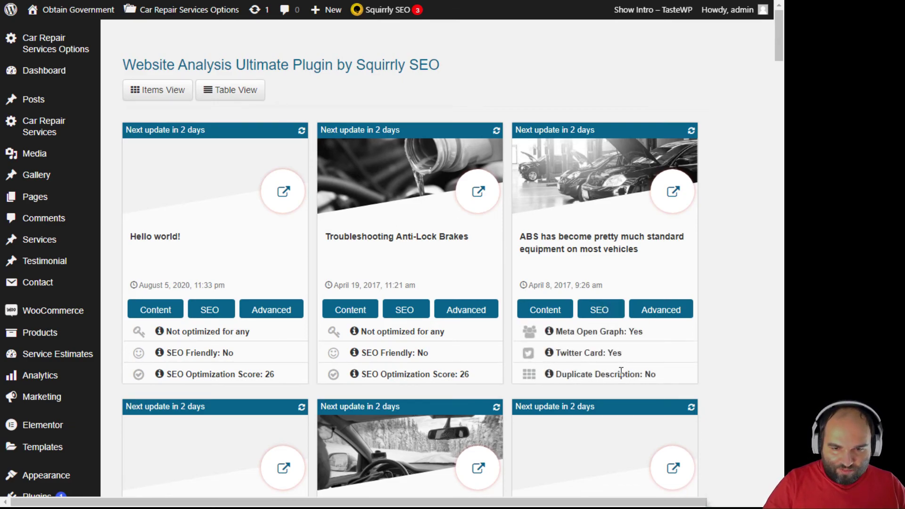
click(384, 302)
drag(367, 331, 456, 369)
click(455, 369)
mouse_move(354, 332)
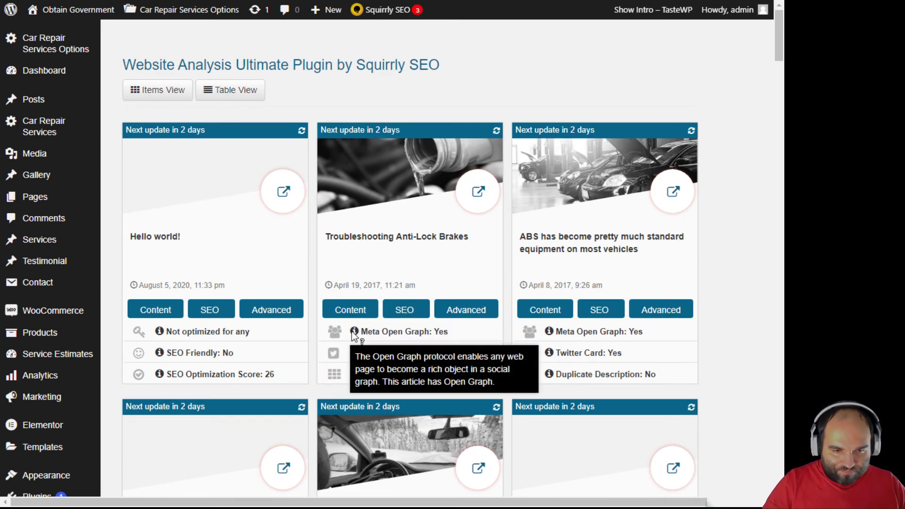
mouse_move(355, 353)
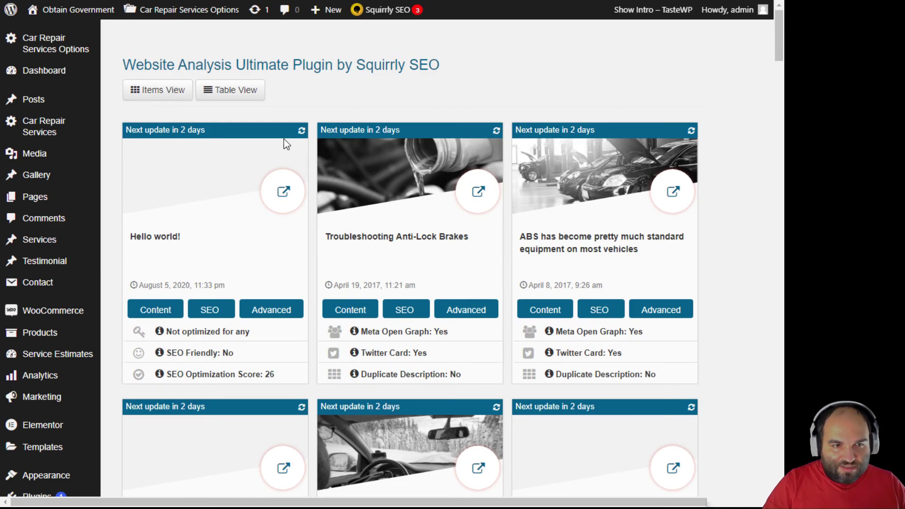
Switch the posts from cards to Table View
click(230, 90)
scroll(670, 380, down, 1)
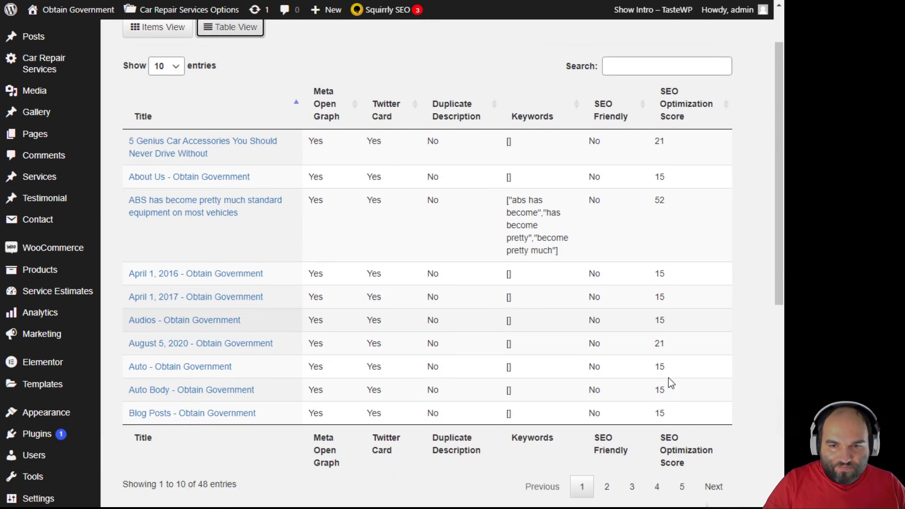
scroll(664, 358, down, 1)
scroll(658, 332, up, 2)
Sort the table by SEO Optimization Score descending, with a post scoring 57 on top
click(678, 177)
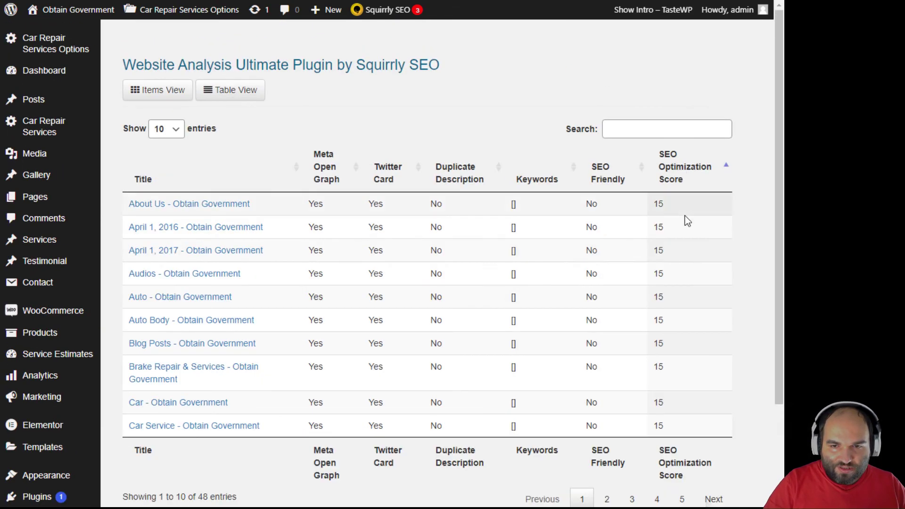
click(674, 170)
scroll(678, 283, down, 1)
scroll(681, 273, up, 1)
click(680, 176)
click(682, 175)
click(682, 175)
click(682, 175)
scroll(681, 243, down, 6)
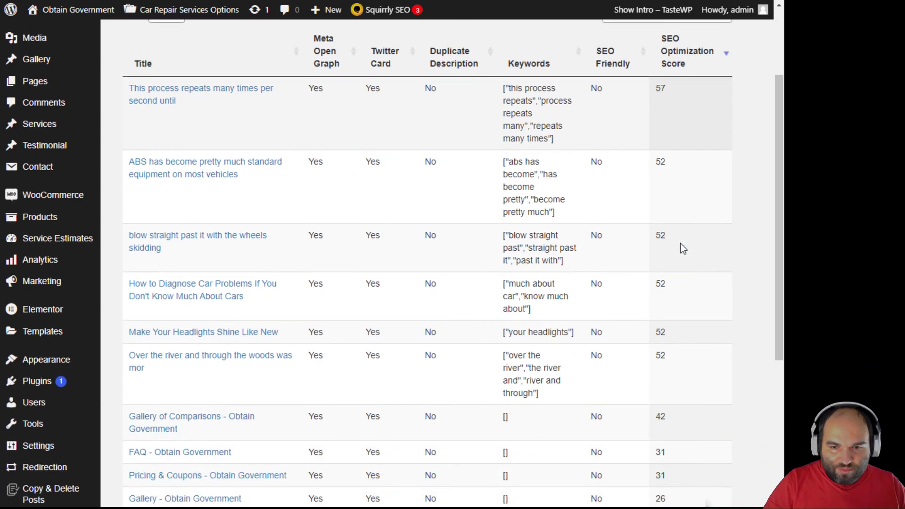
scroll(696, 269, up, 4)
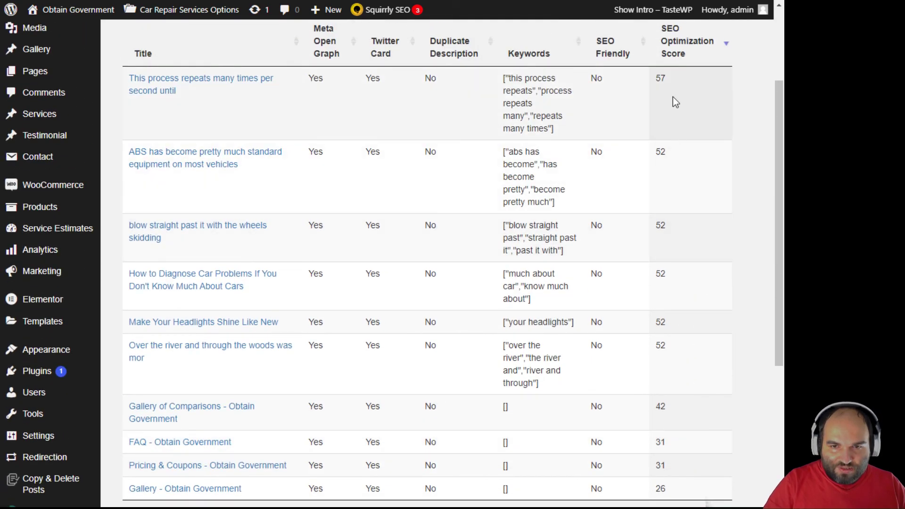
drag(519, 78, 593, 392)
click(593, 392)
scroll(591, 387, up, 3)
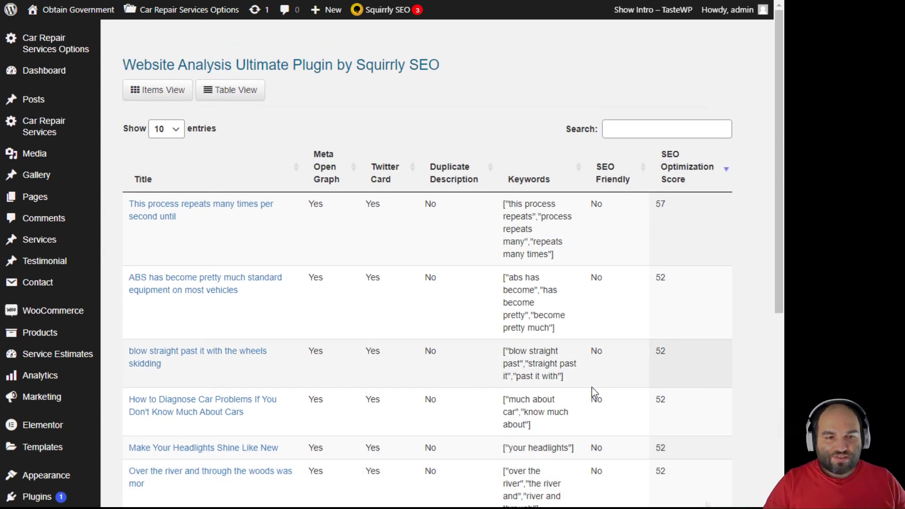